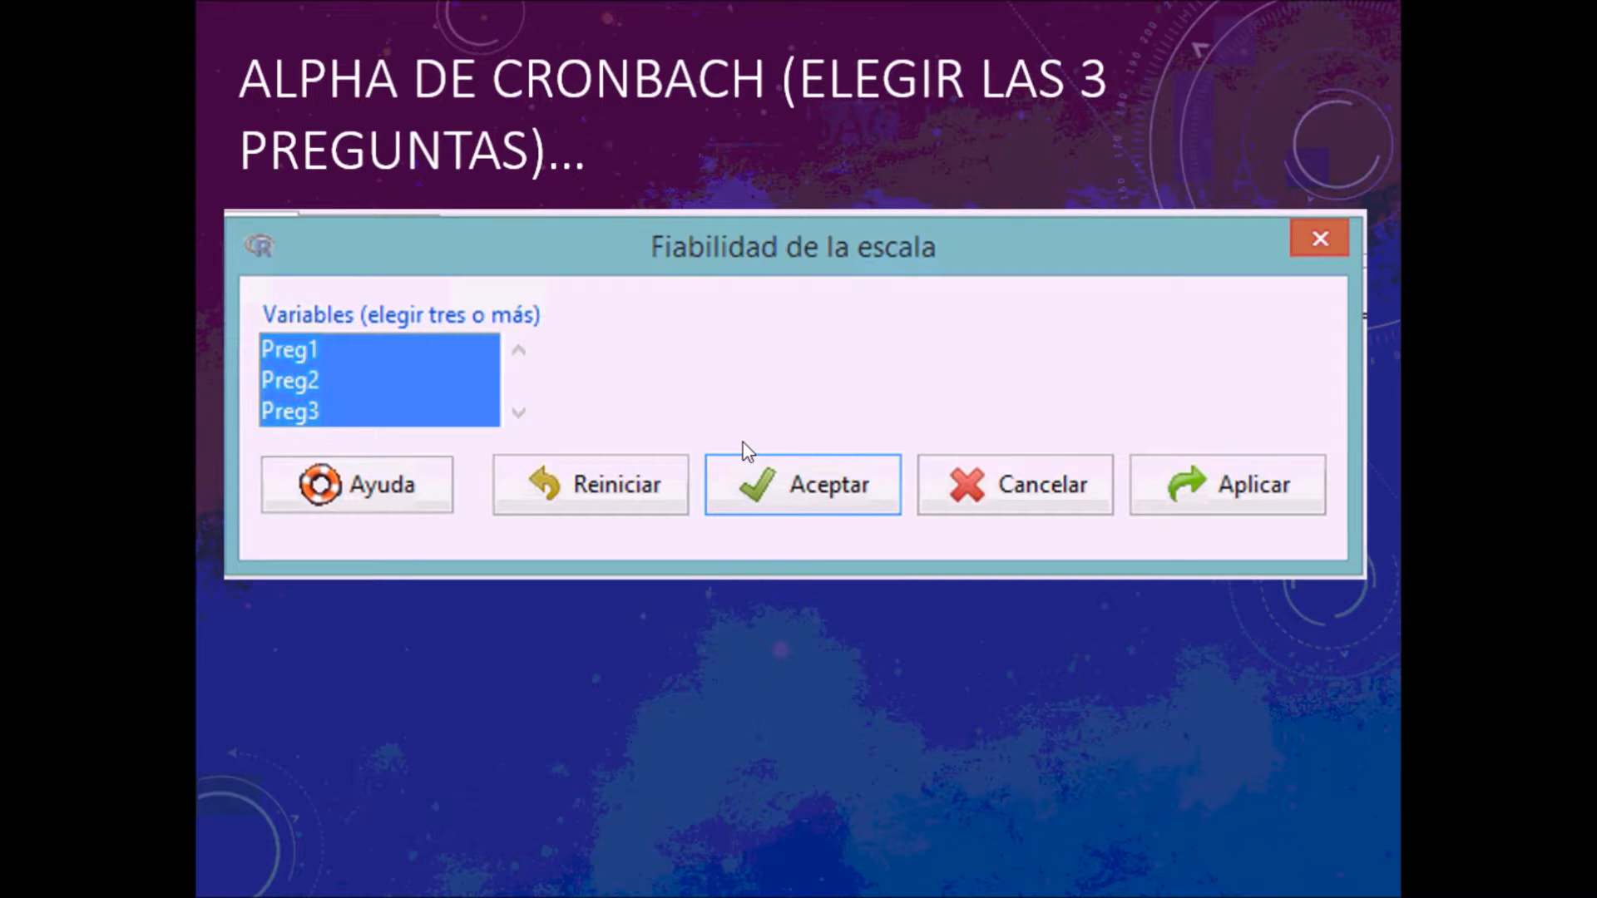
Advance the presentation past the results slide, switch to RStudio and load the Rcmdr package.
key(Right)
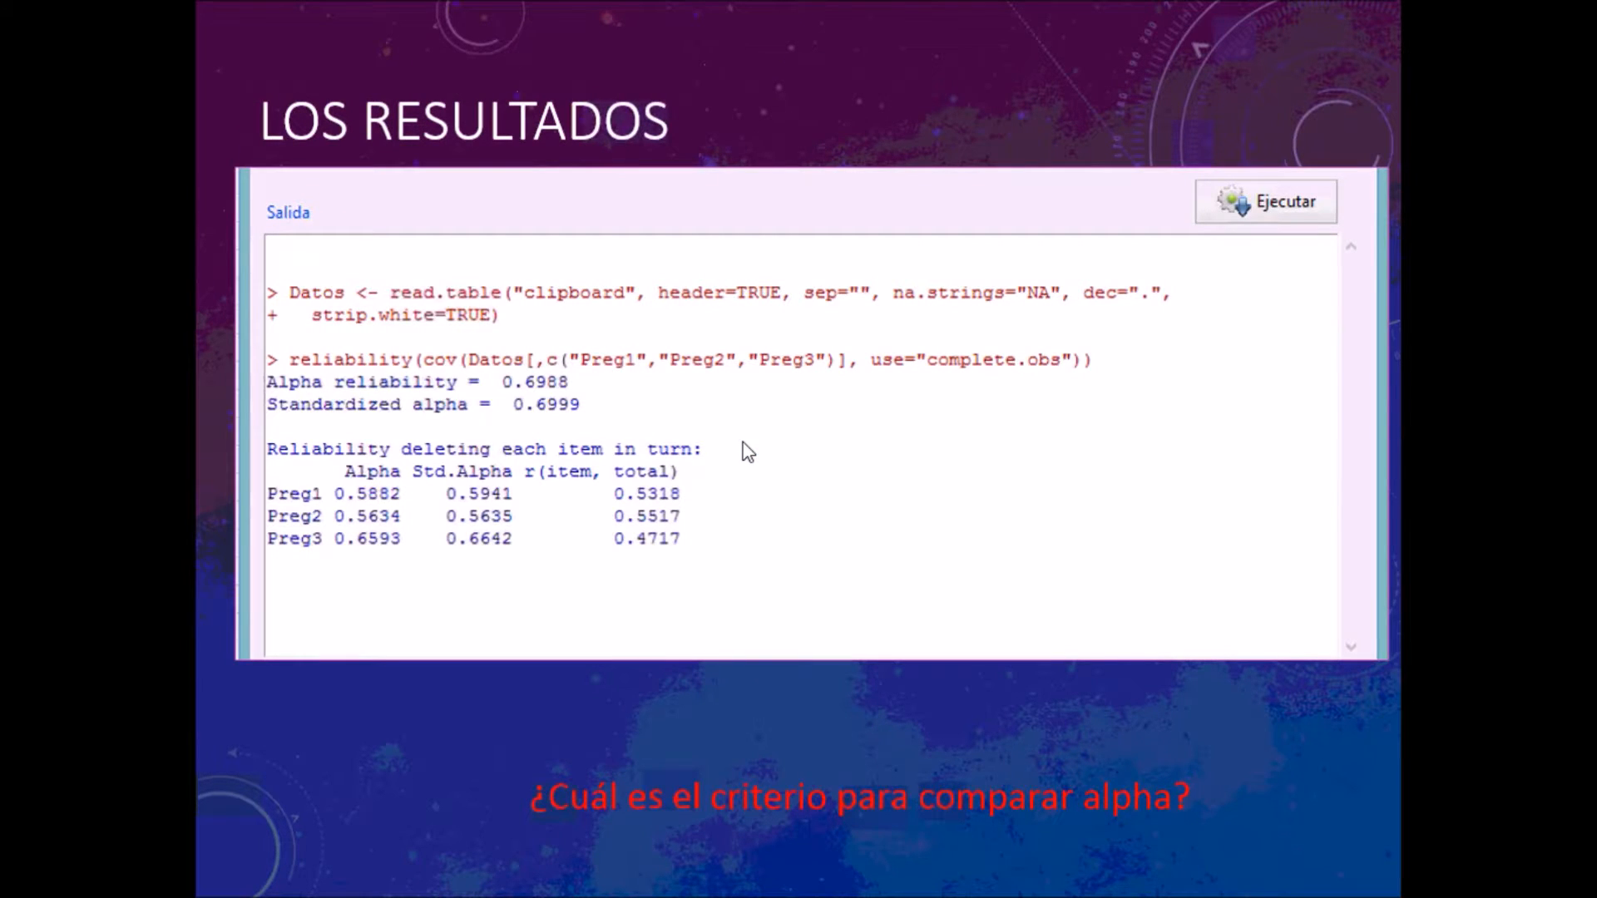
key(Right)
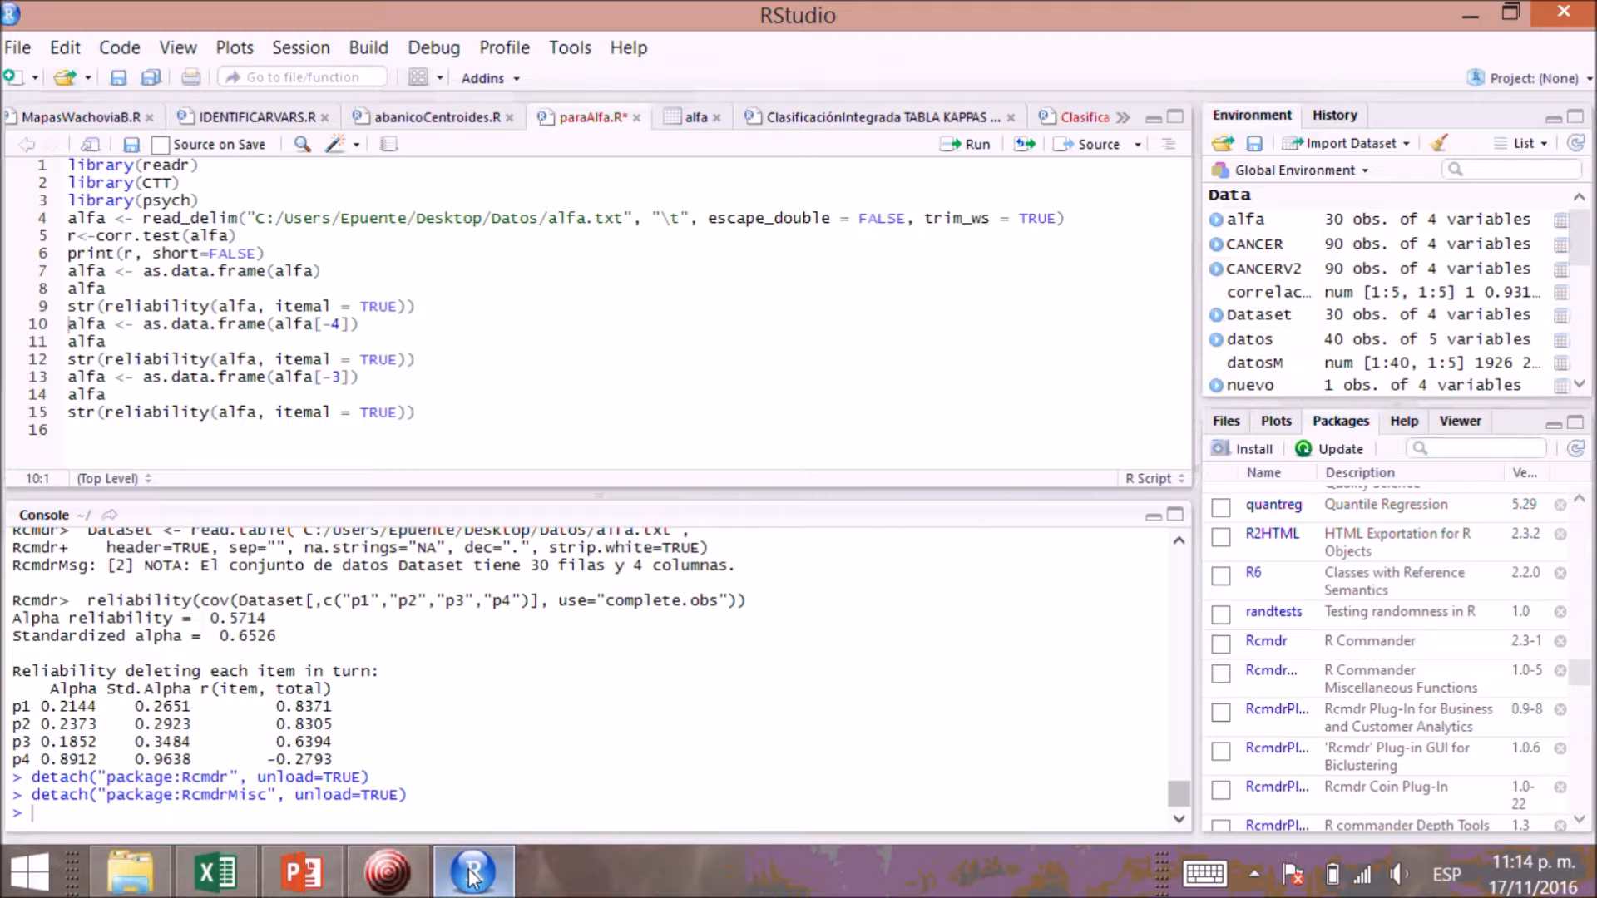
click(1221, 644)
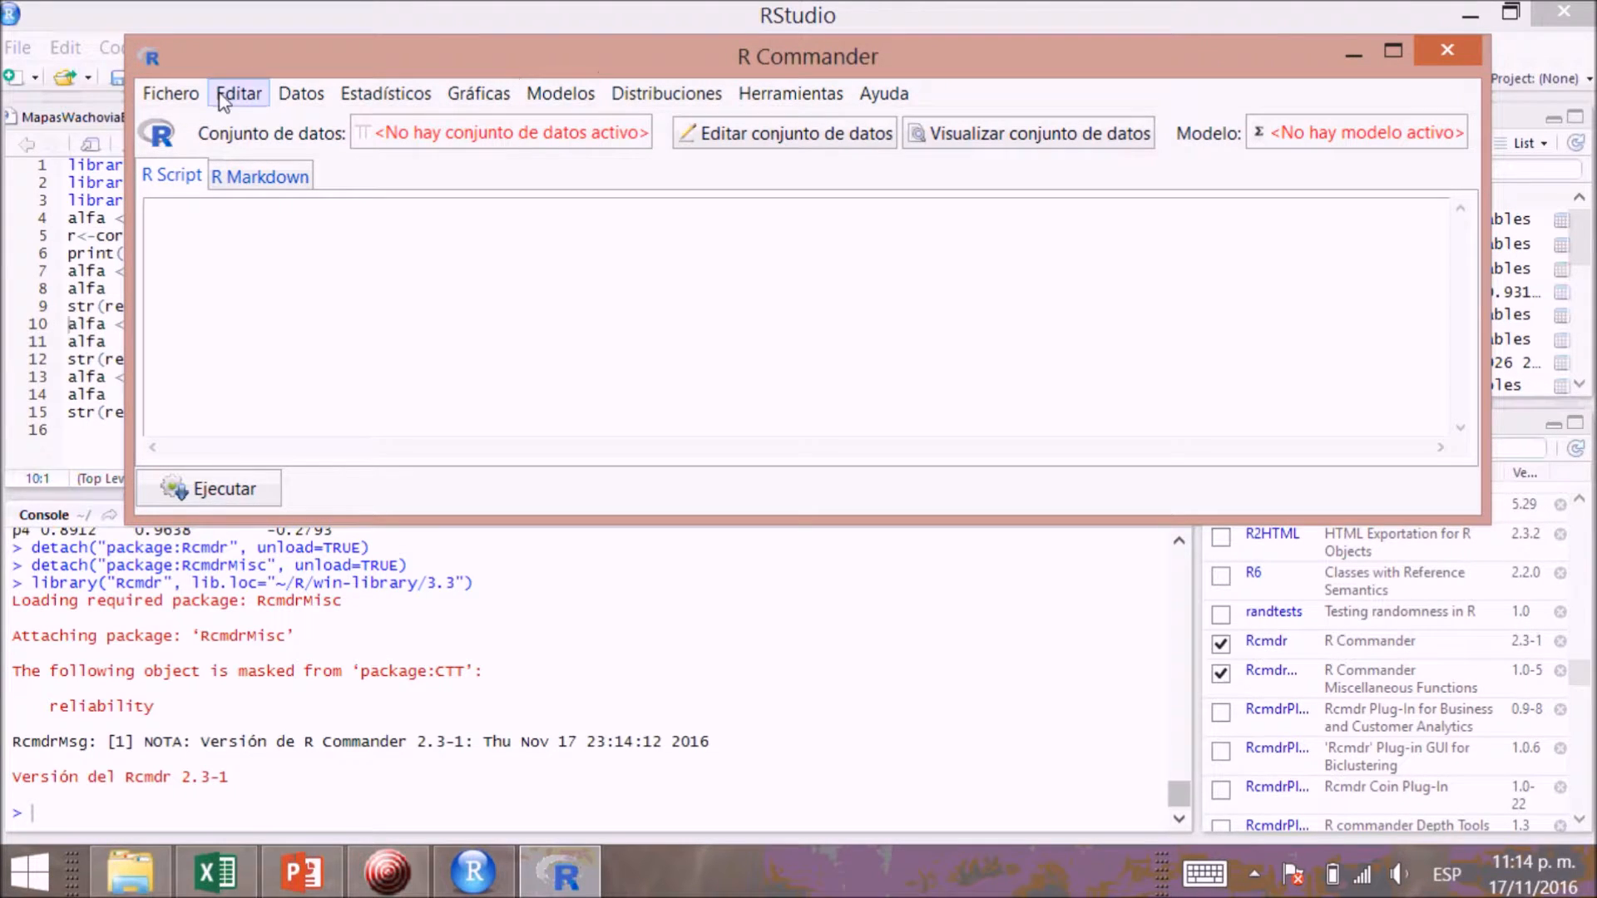
click(238, 100)
click(301, 93)
click(389, 93)
click(456, 98)
click(560, 93)
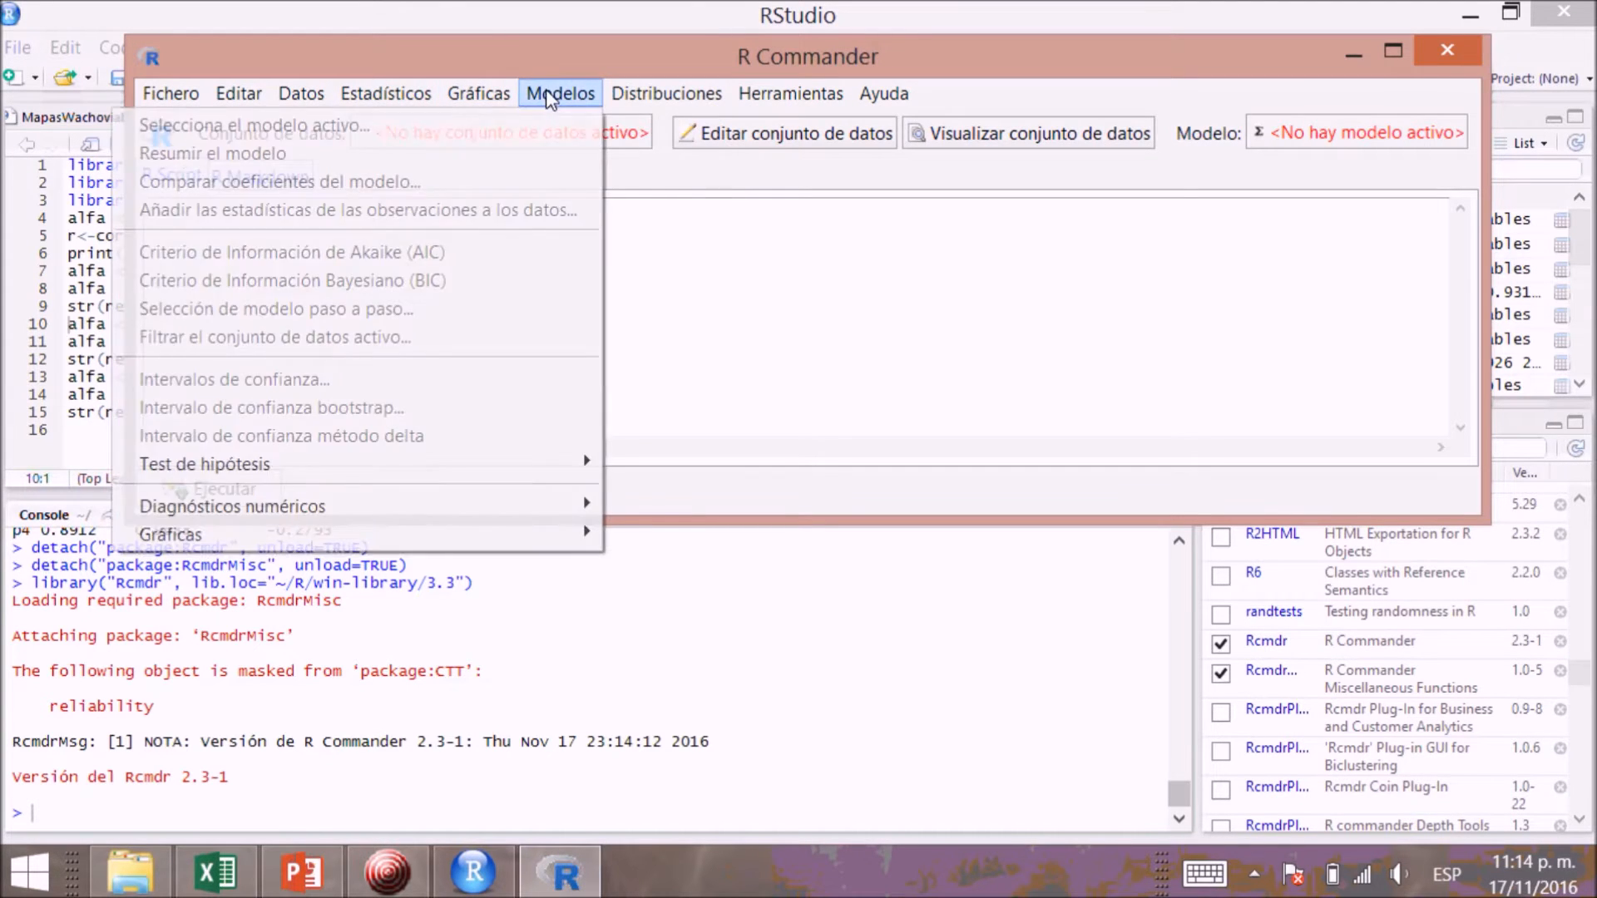
click(657, 96)
click(658, 96)
click(790, 93)
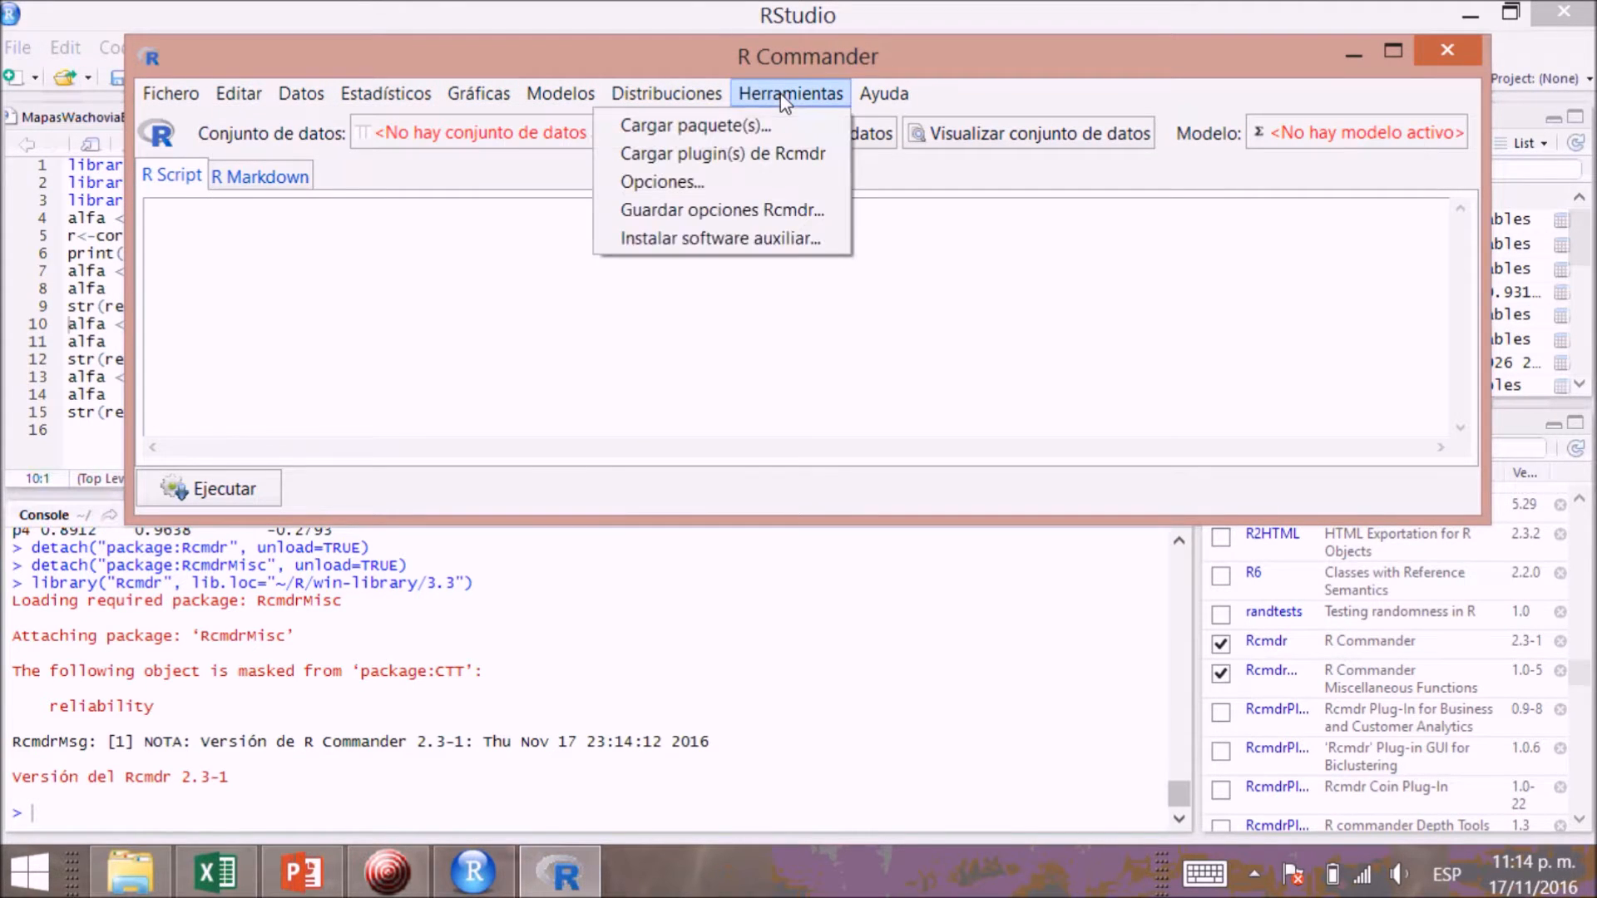
click(526, 380)
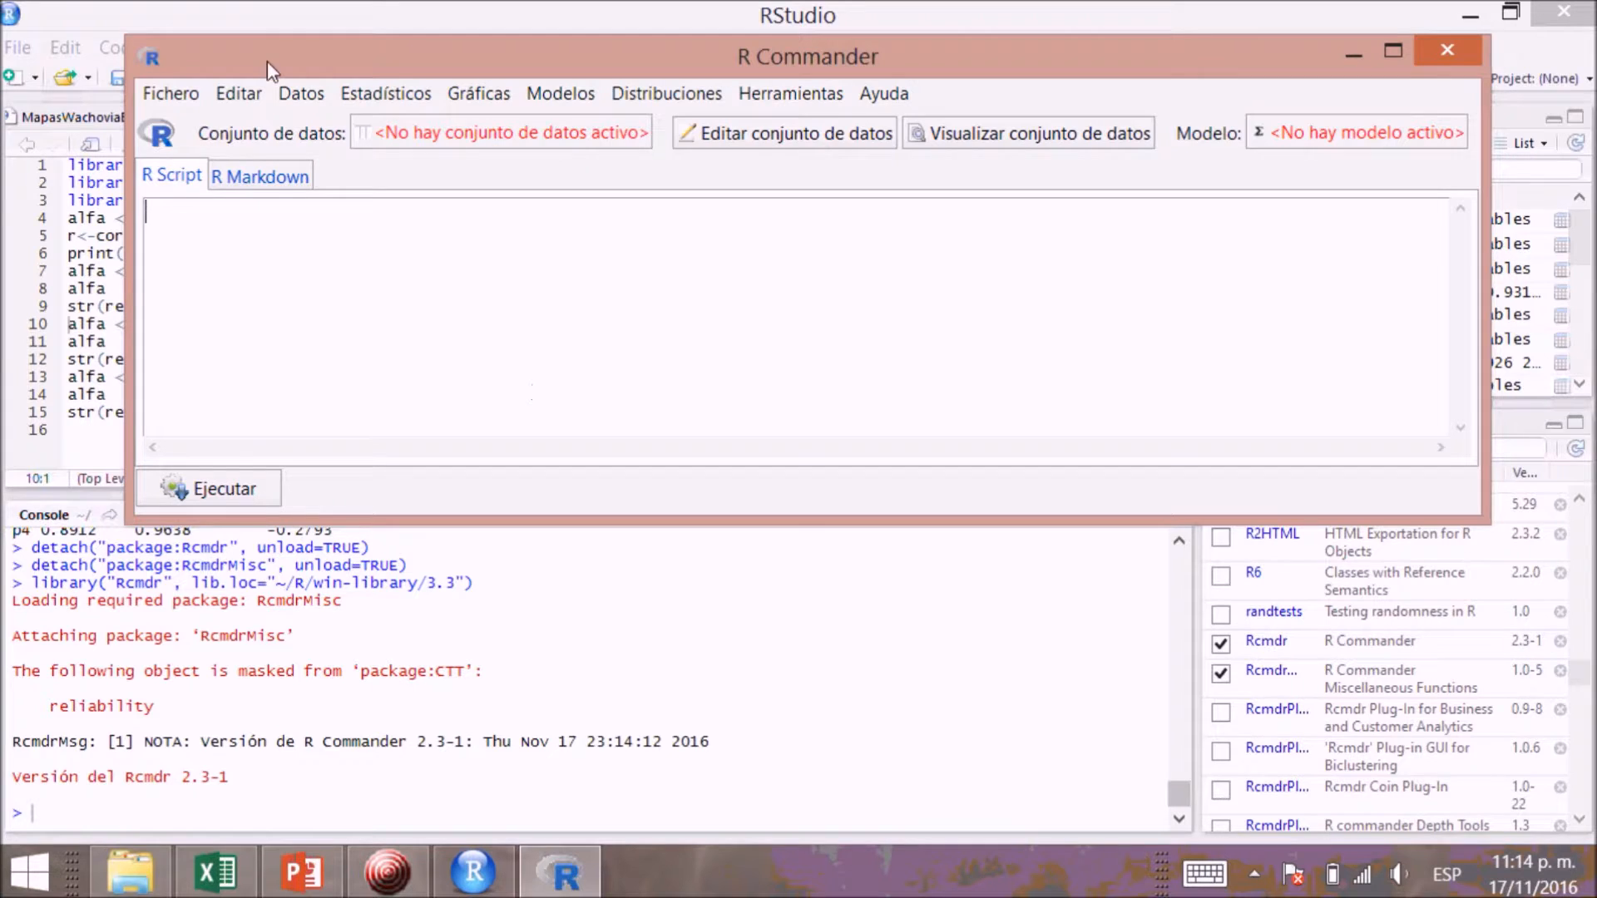
Import alfa.txt from the local Datos folder as a blank-separated text data set named Dataset, overwriting the existing one.
click(298, 94)
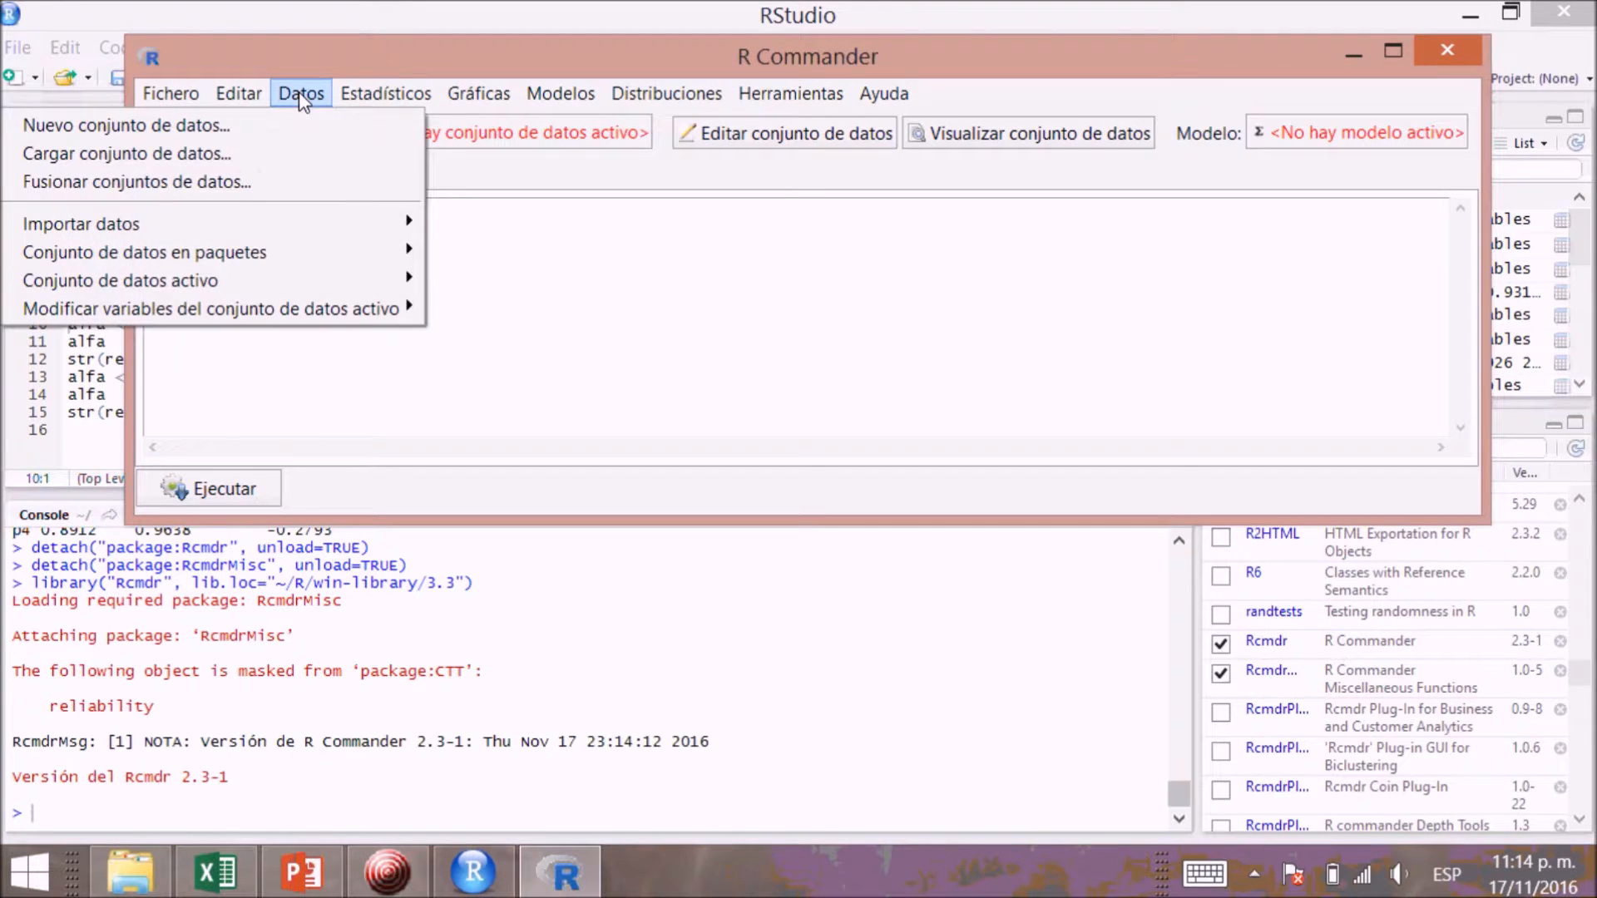
mouse_move(99, 225)
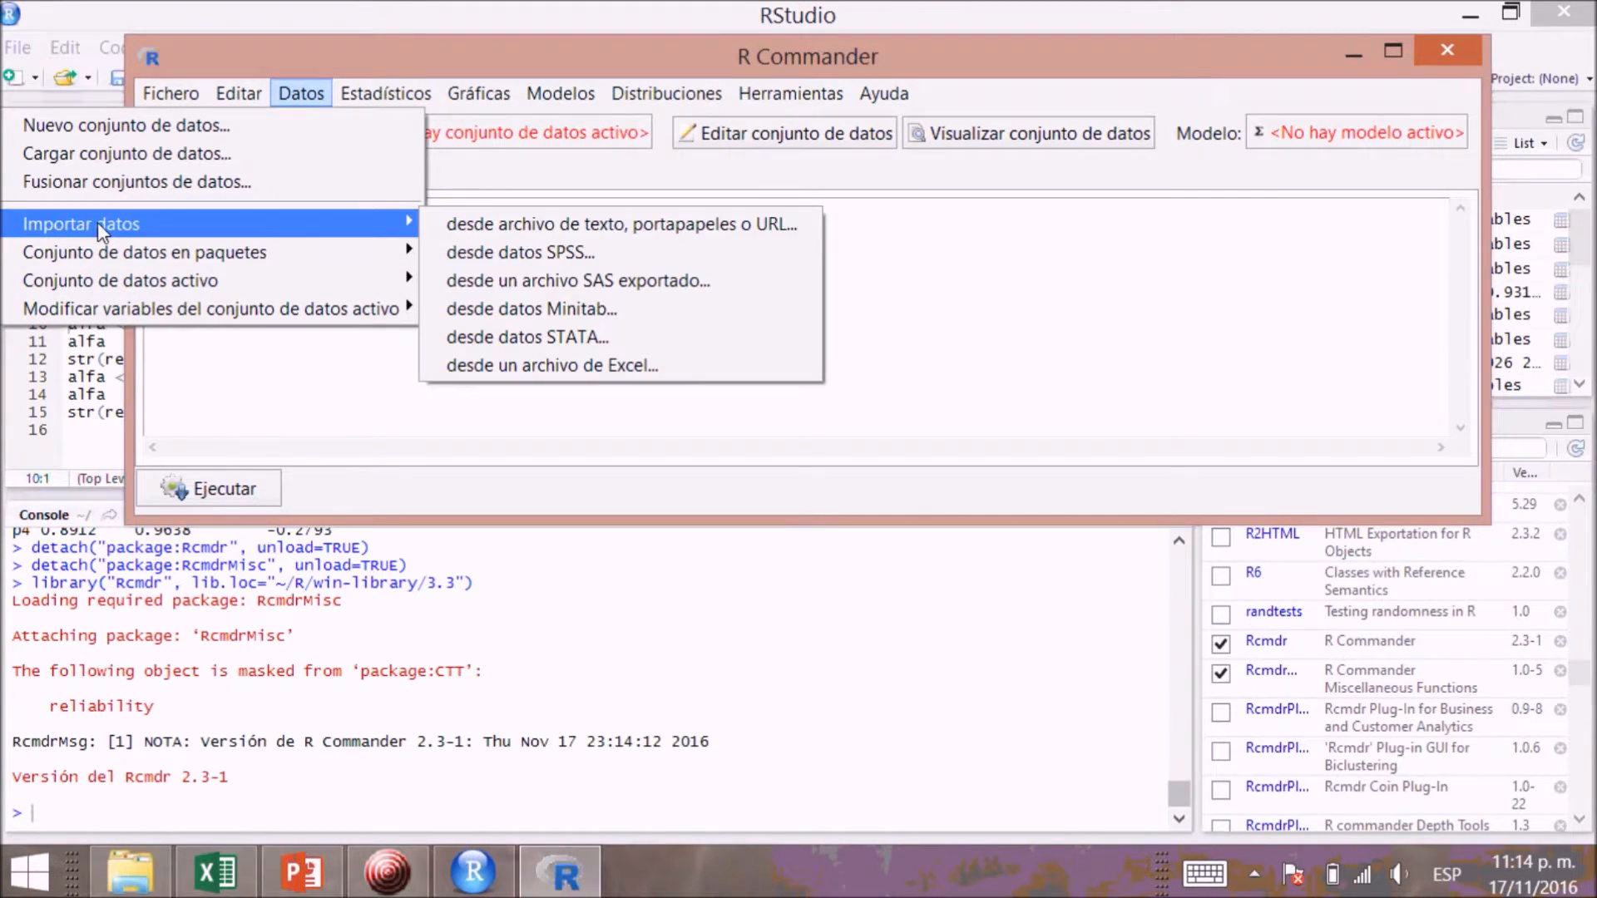
click(526, 226)
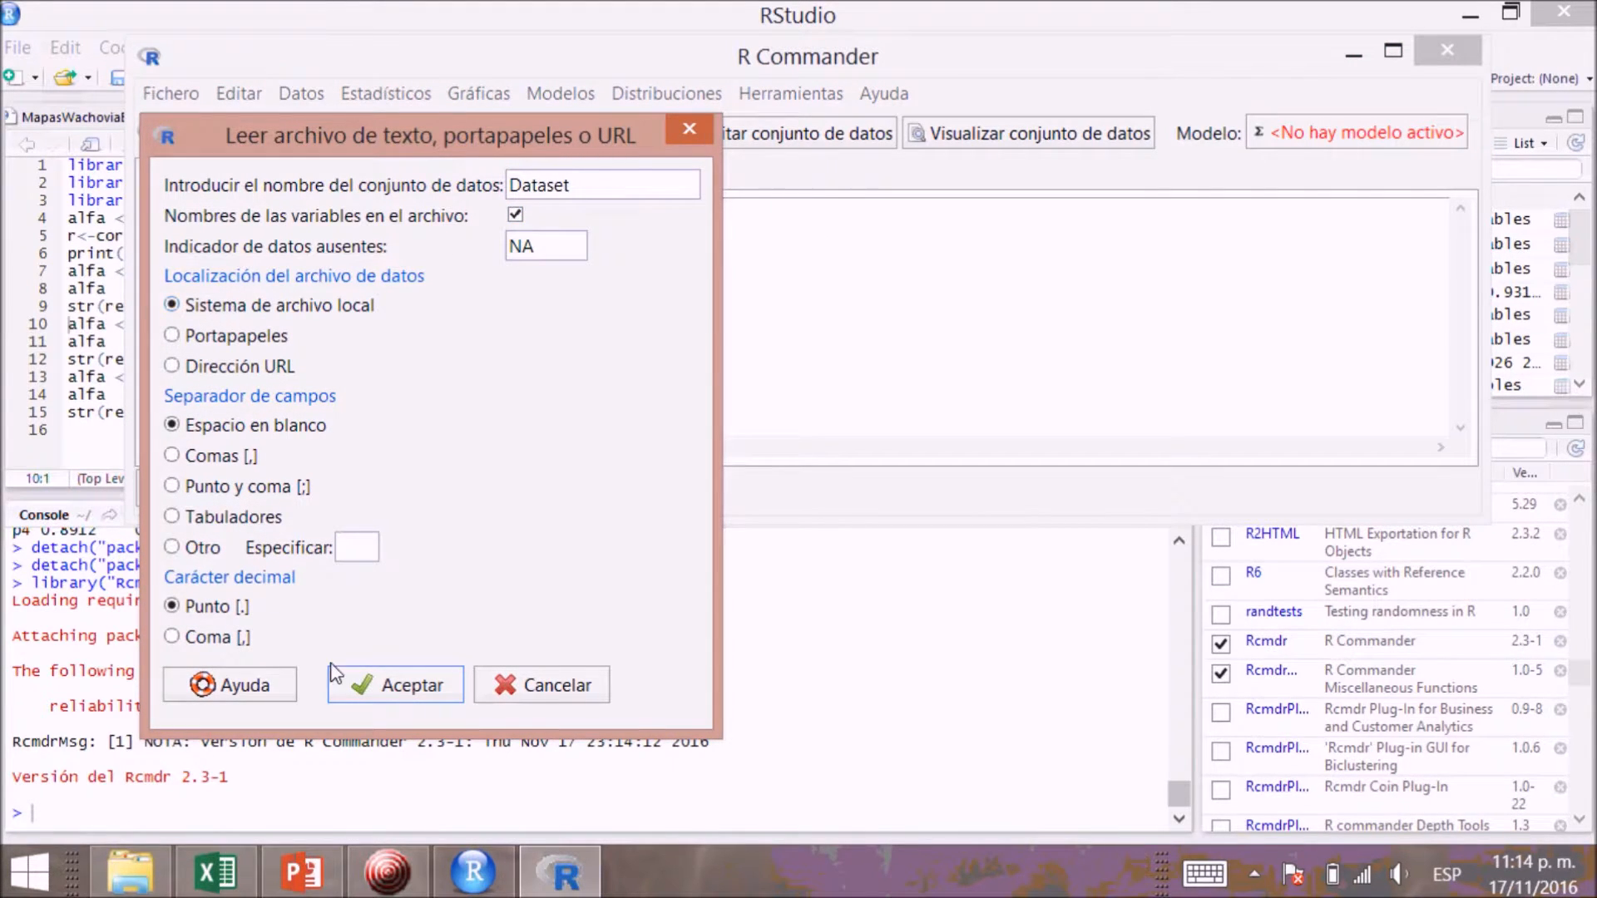
click(403, 687)
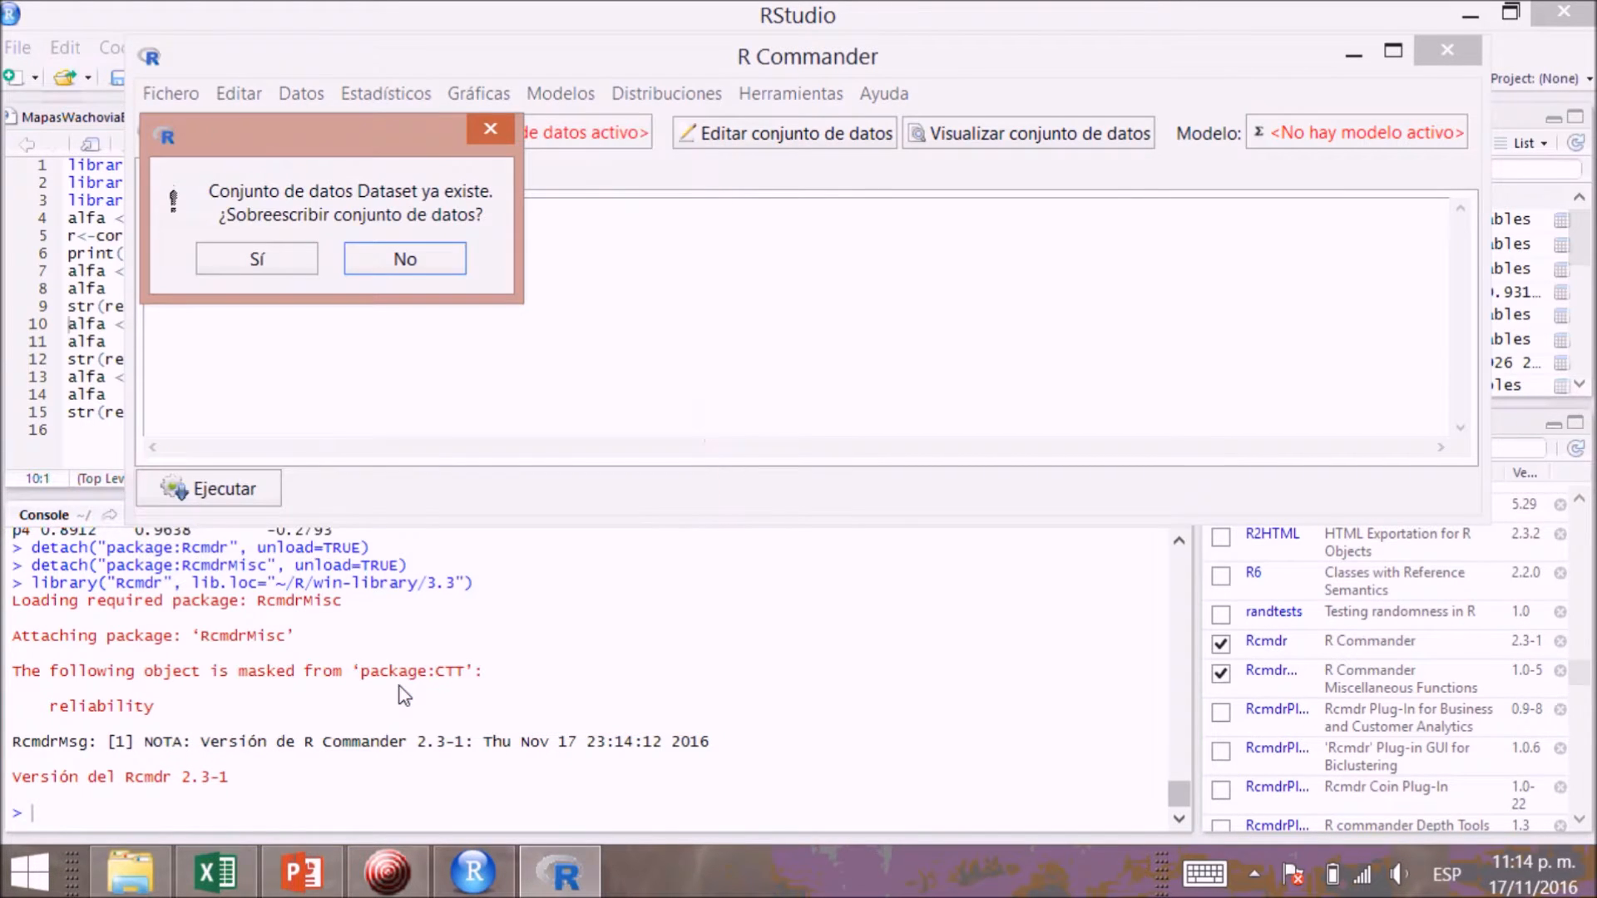
click(254, 262)
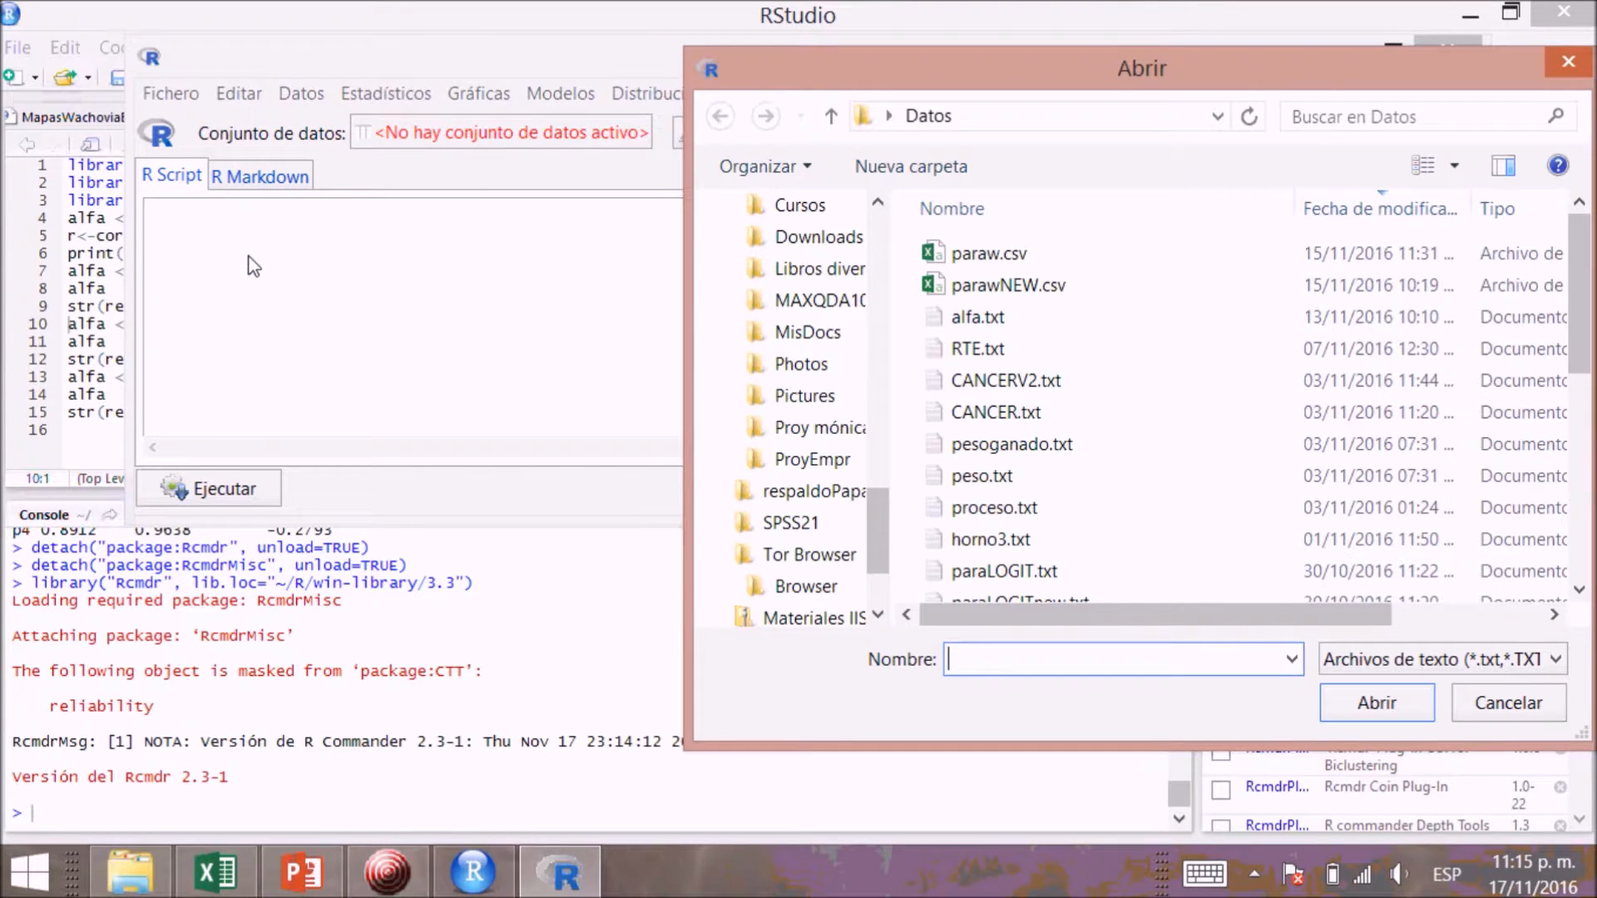
double_click(940, 323)
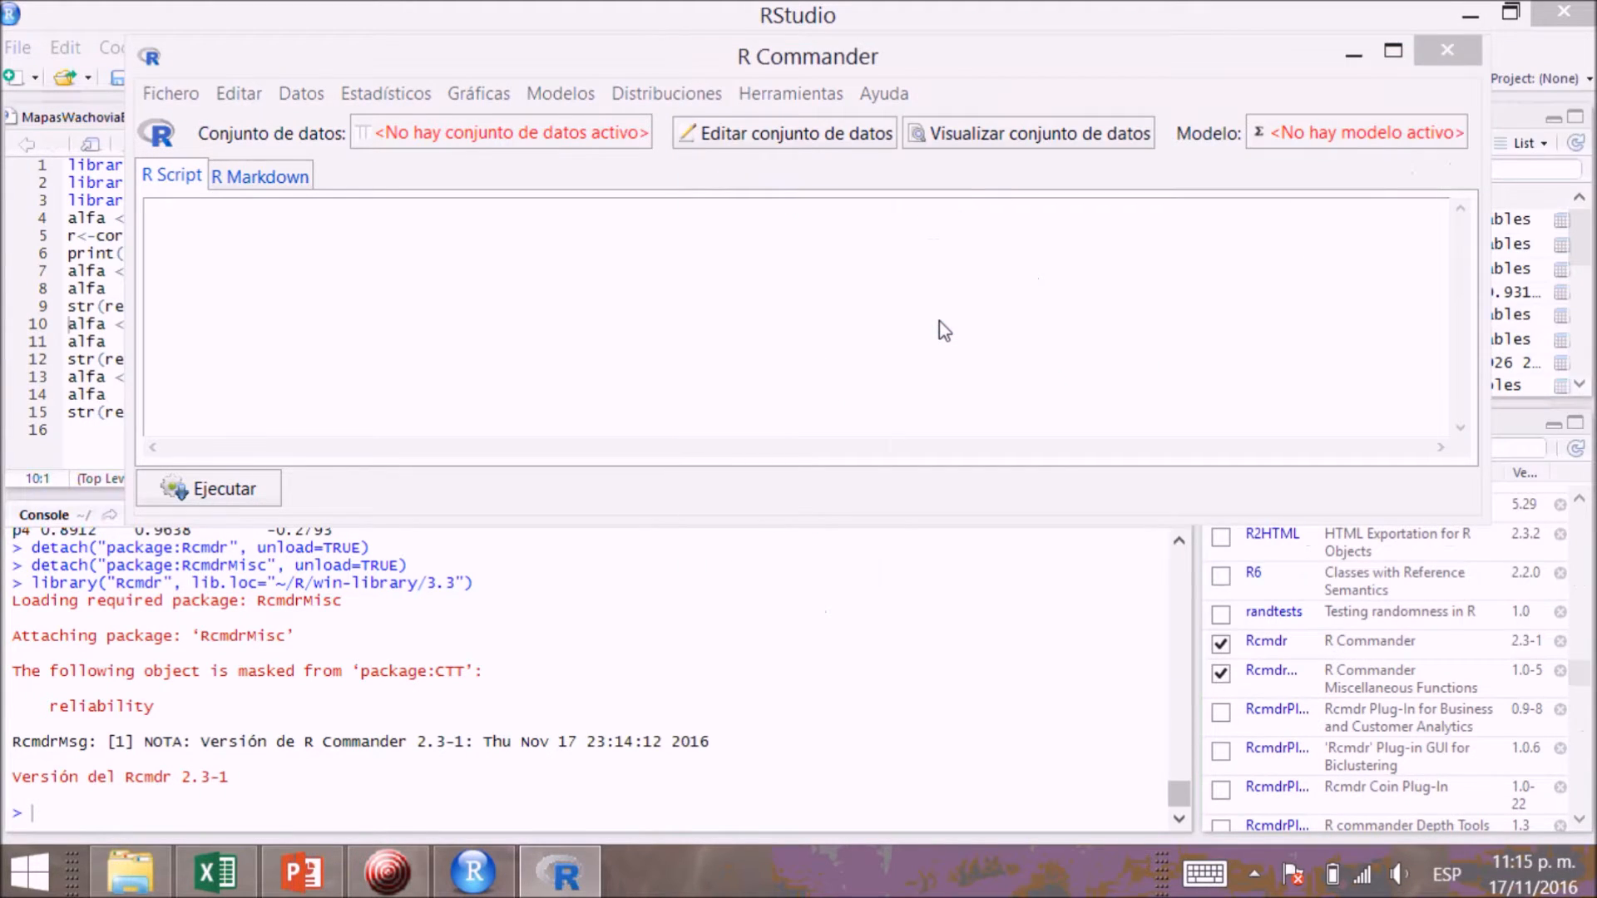
View the rows of the active data set for items p1 to p4, and close the viewer.
click(808, 134)
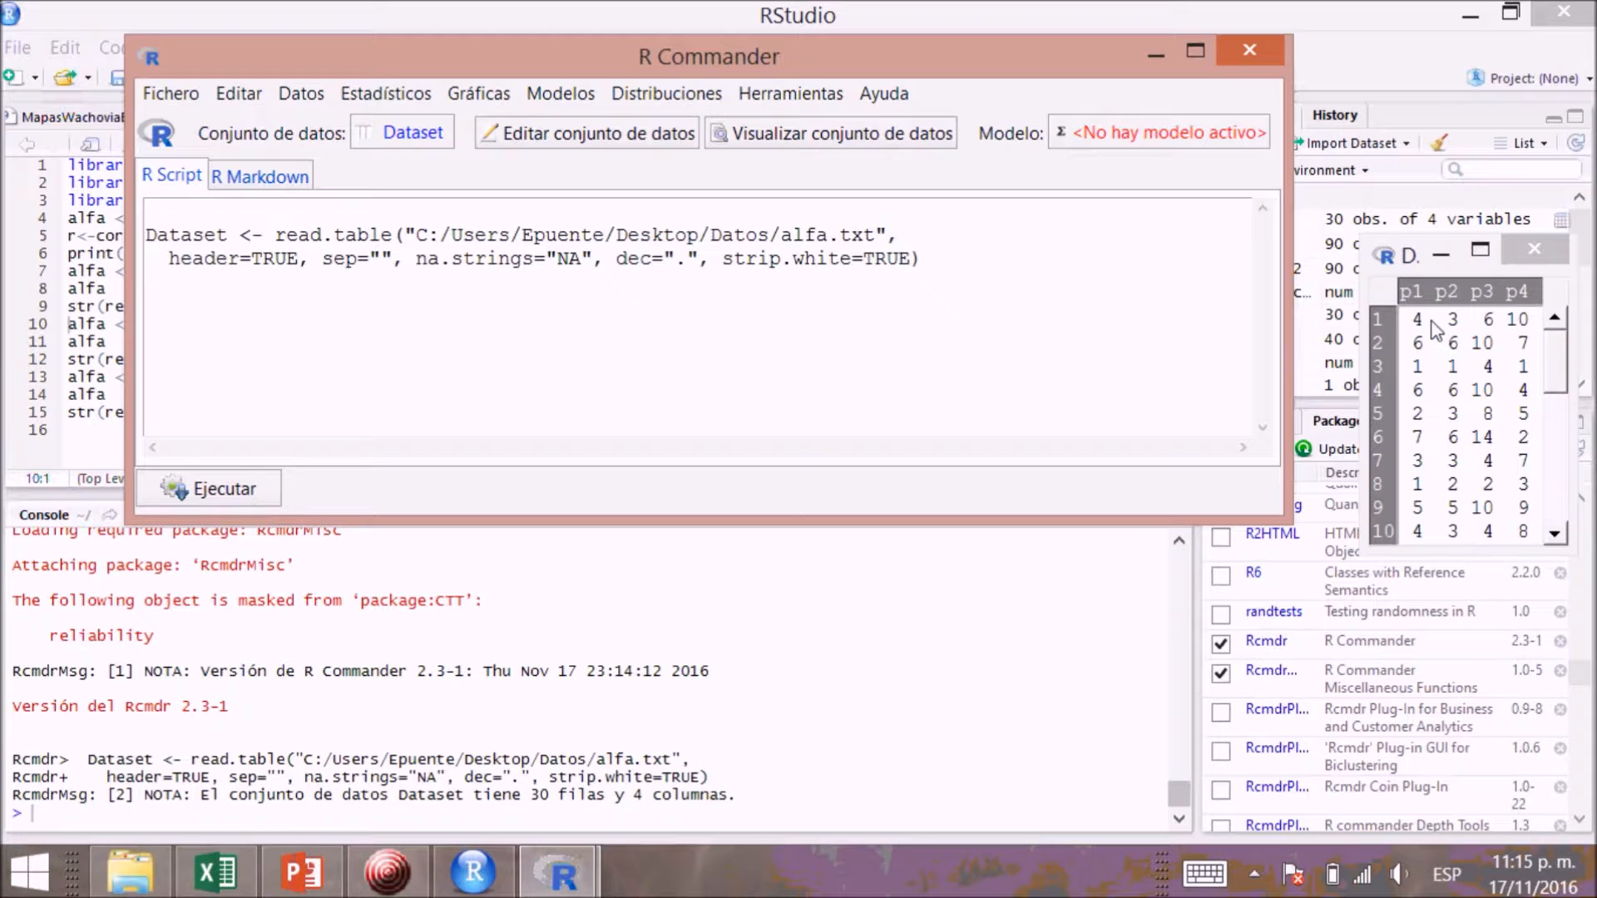
drag(1558, 363, 1556, 329)
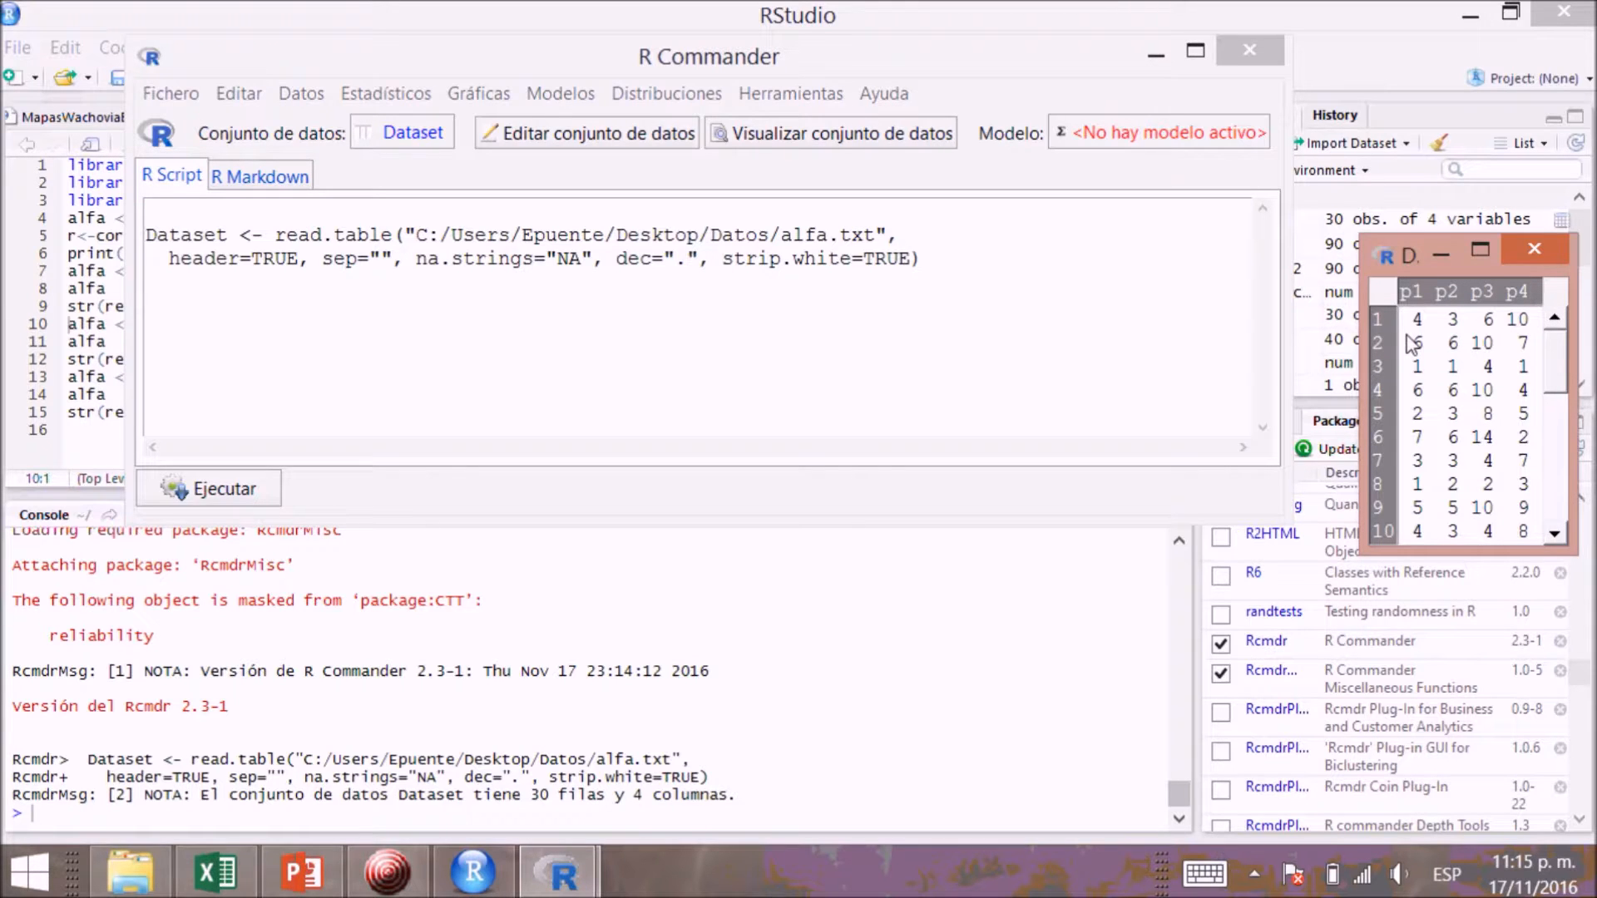
click(1535, 255)
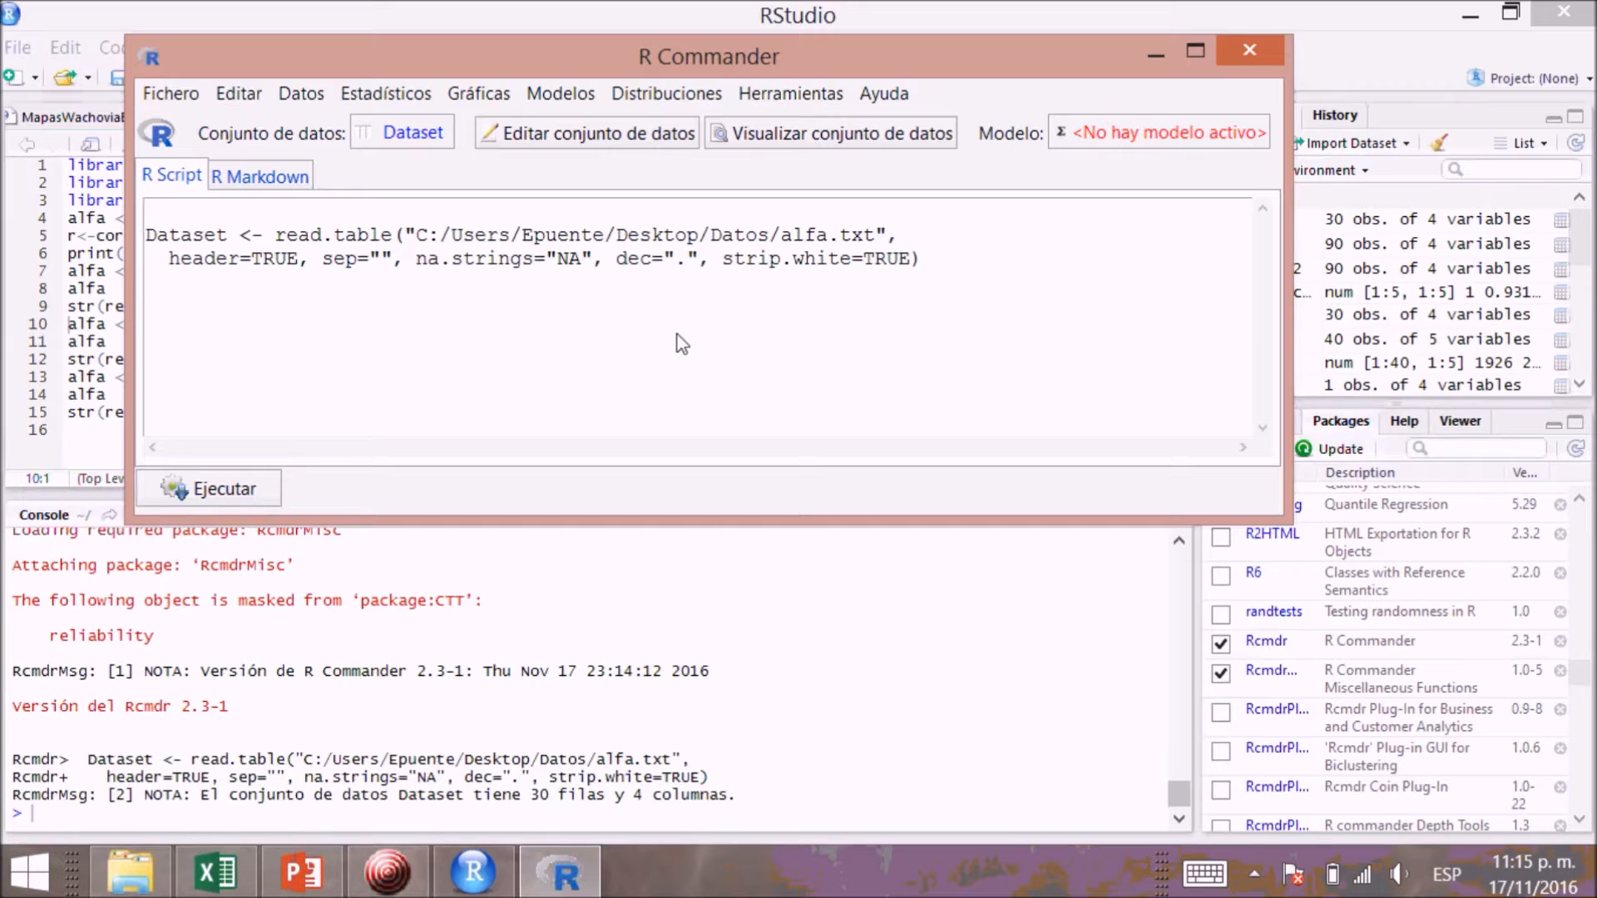
Run the scale reliability analysis (Fiabilidad de escala) on the four variables p1, p2, p3 and p4.
click(359, 94)
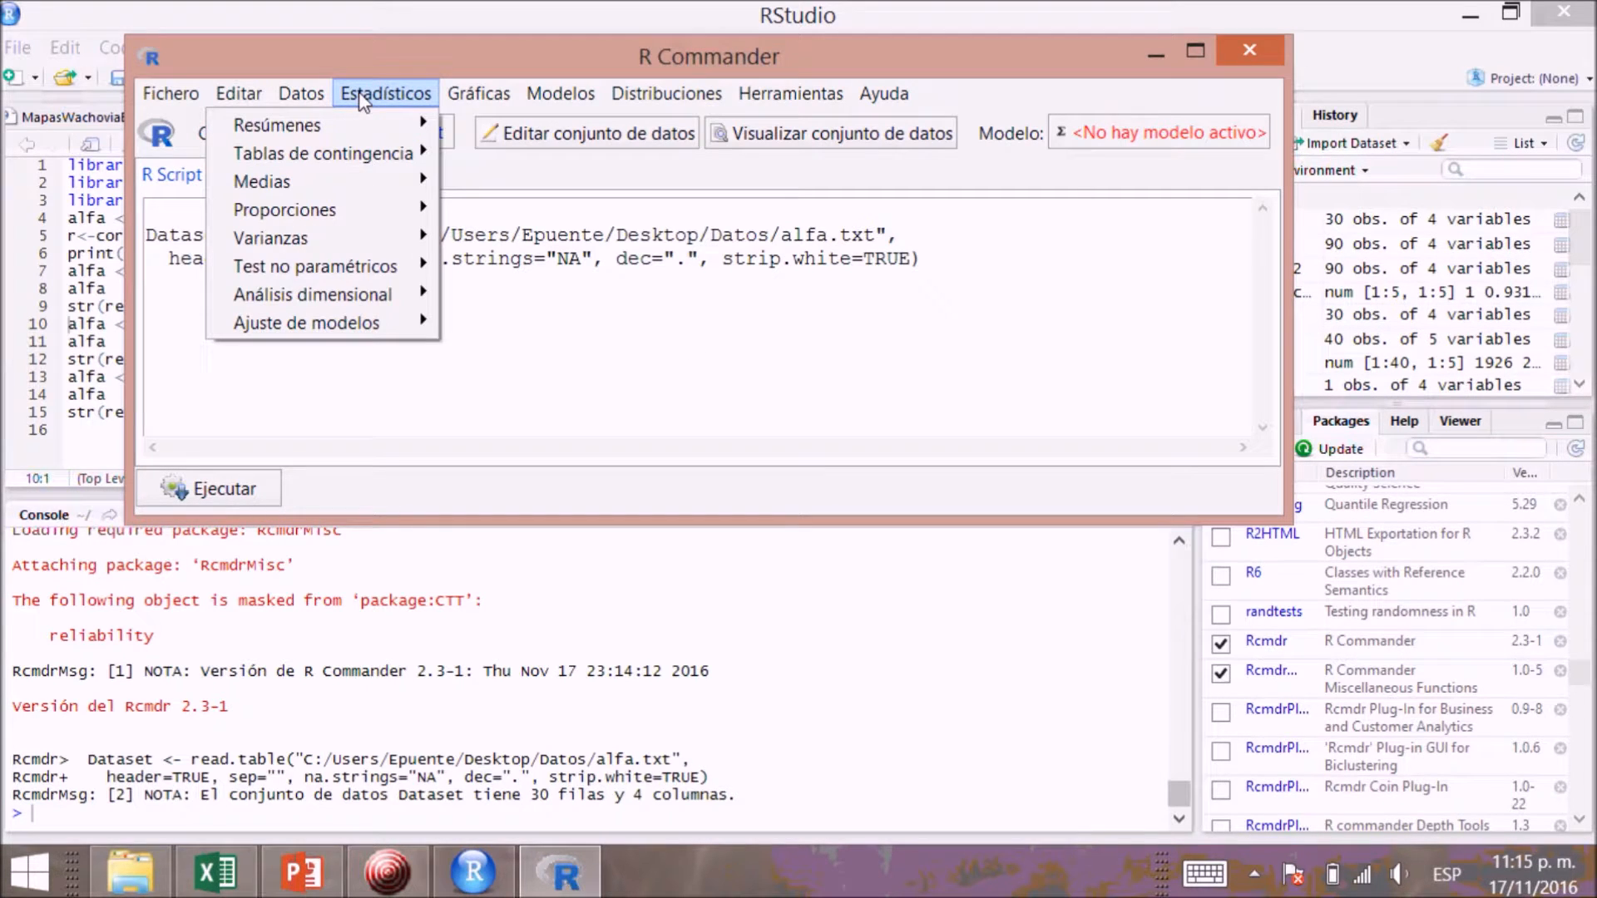
mouse_move(333, 301)
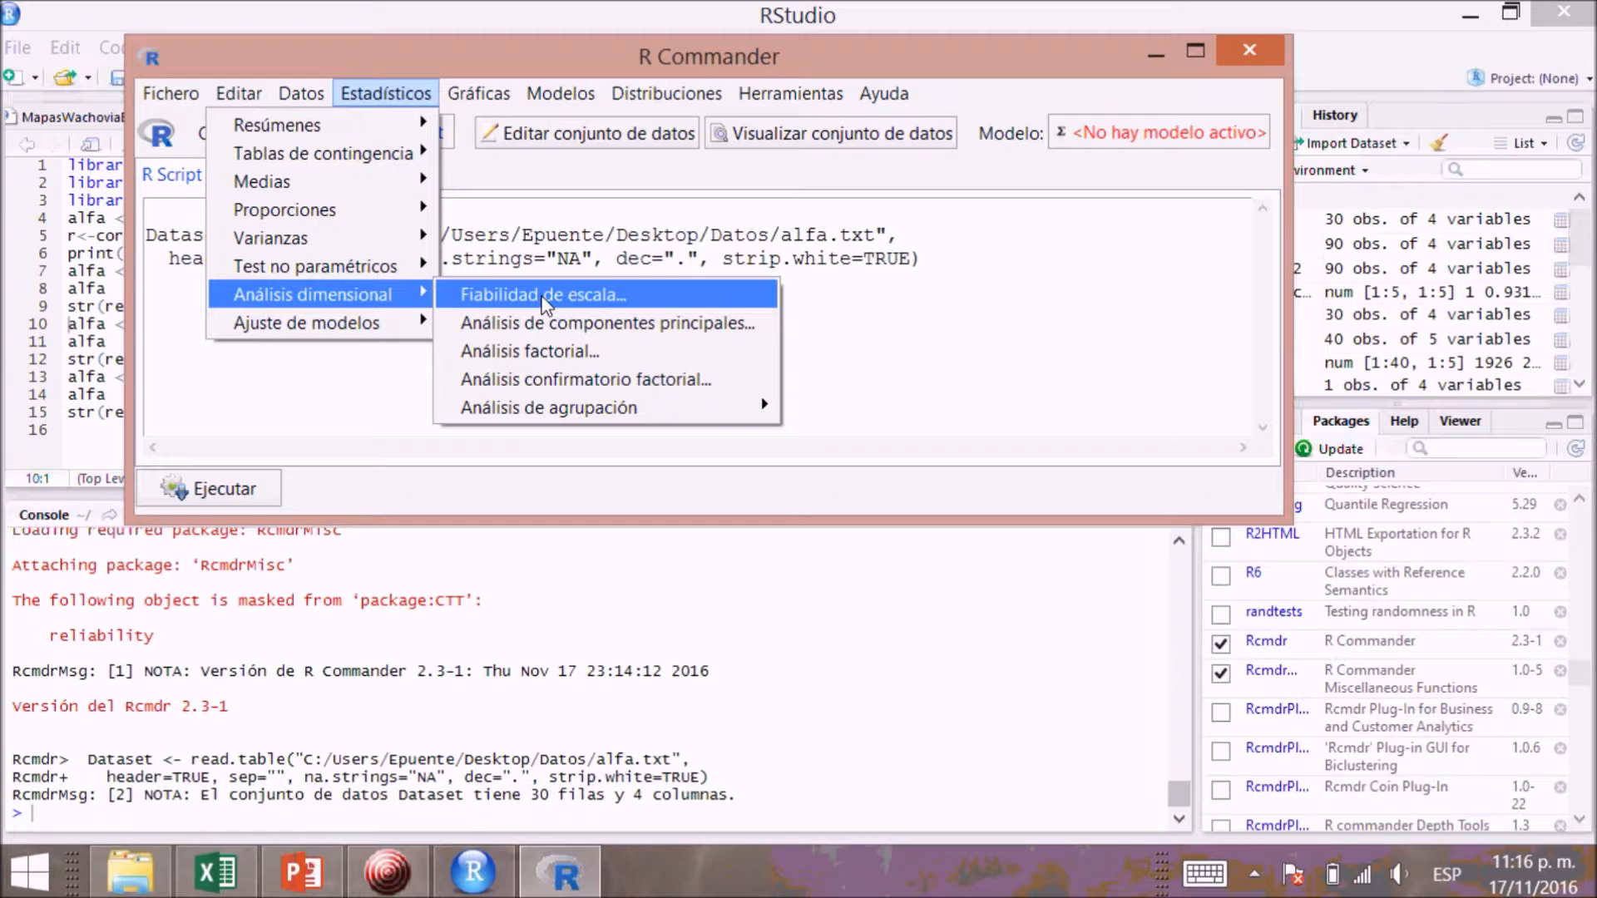
click(545, 296)
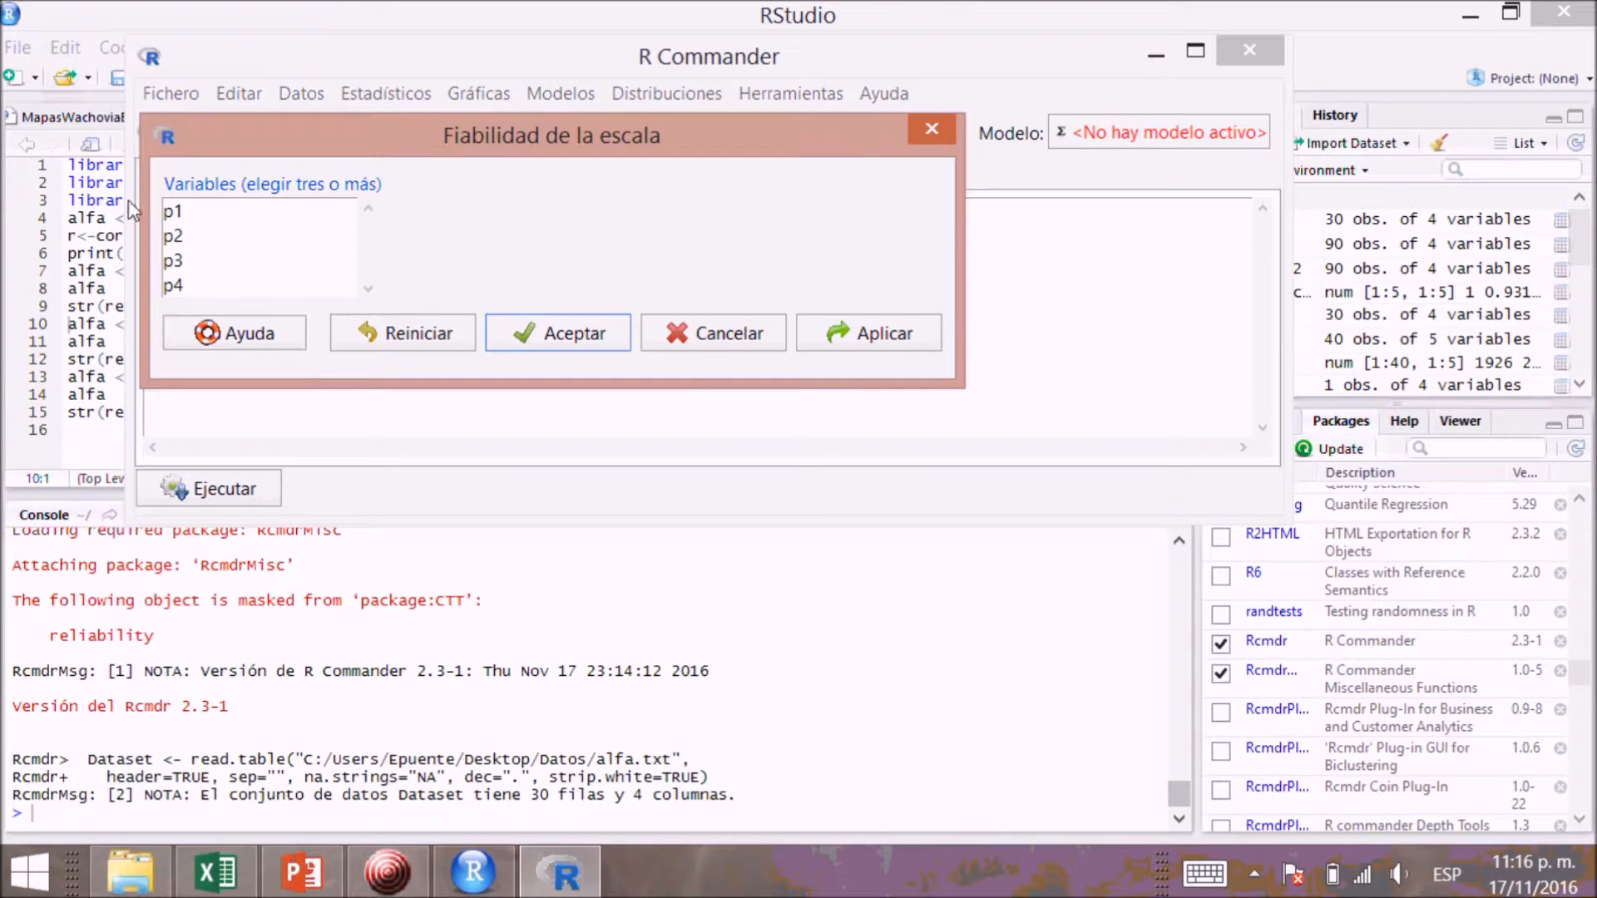
click(178, 214)
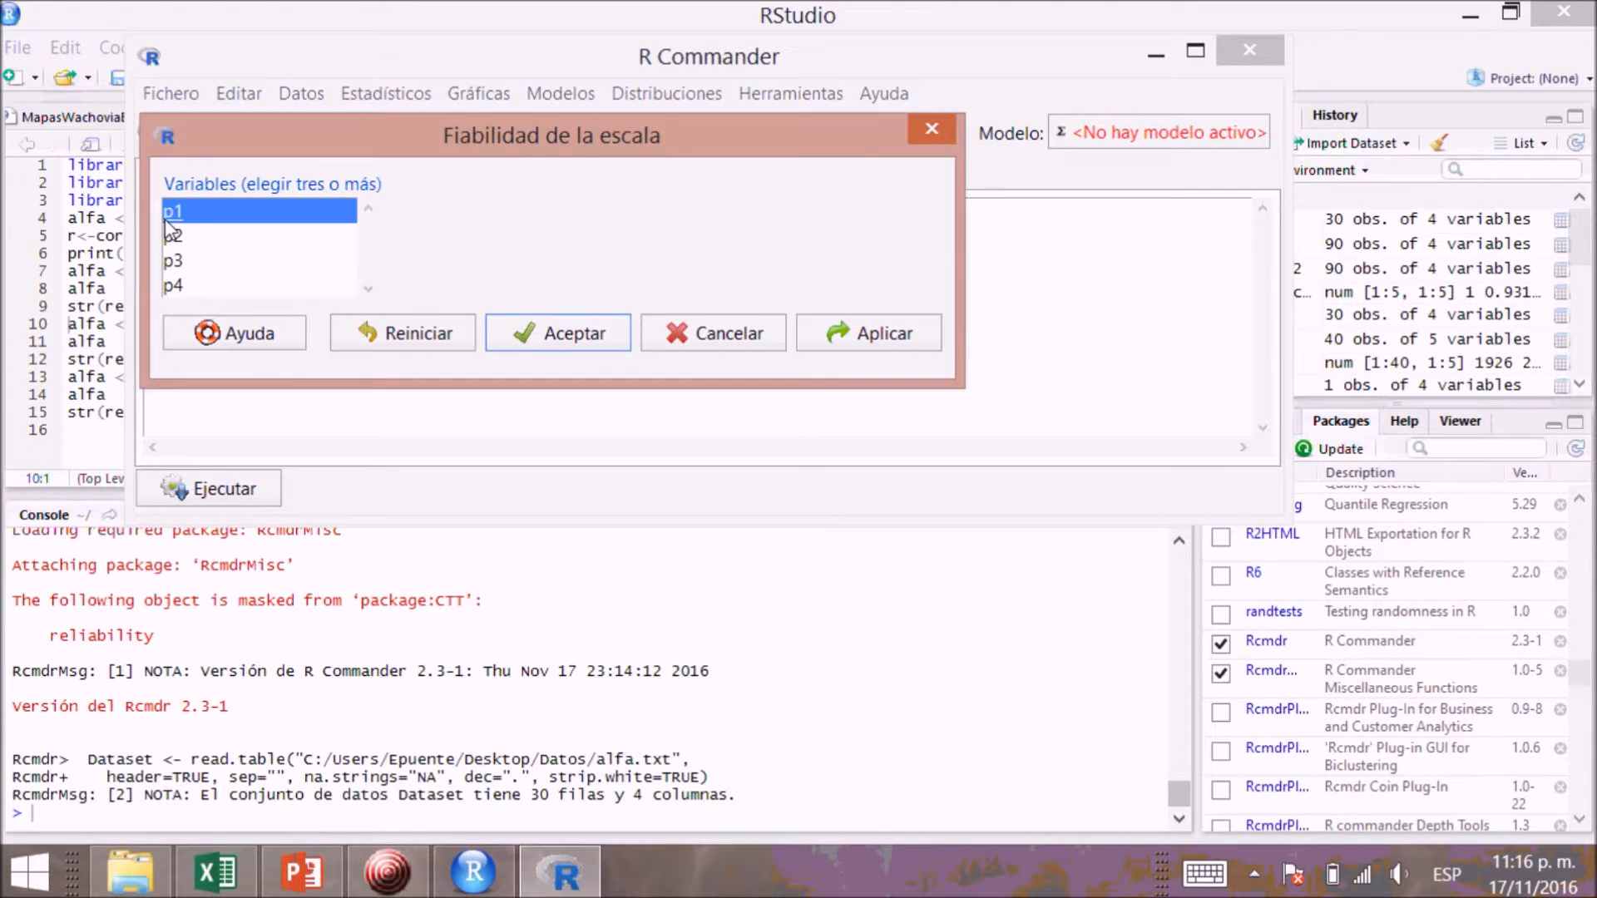
shift+click(172, 286)
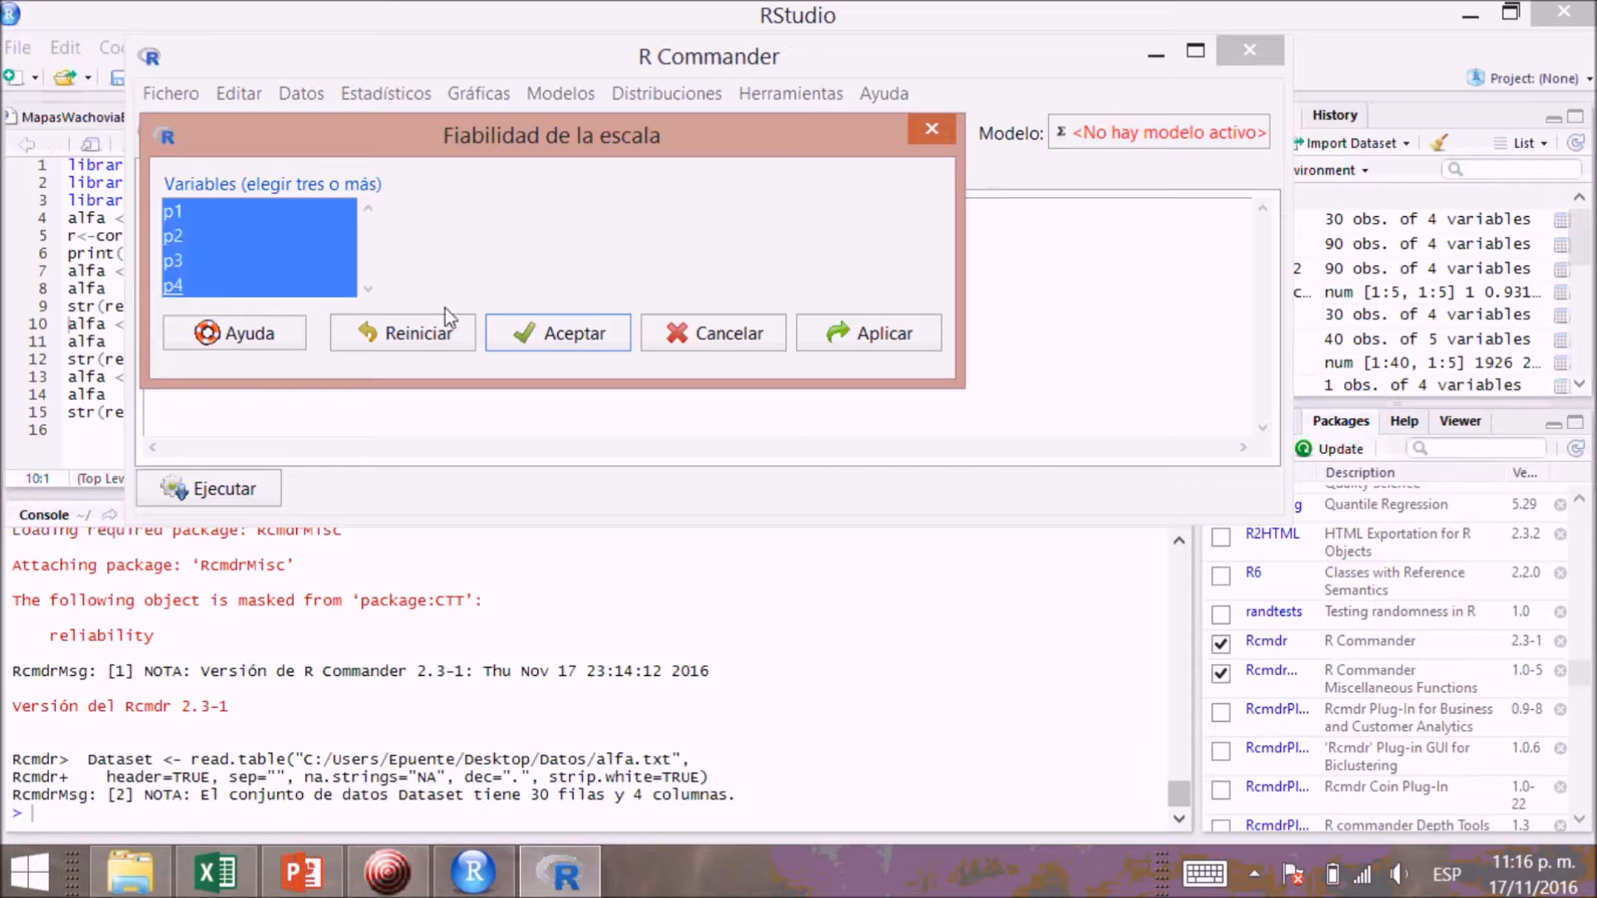
click(555, 337)
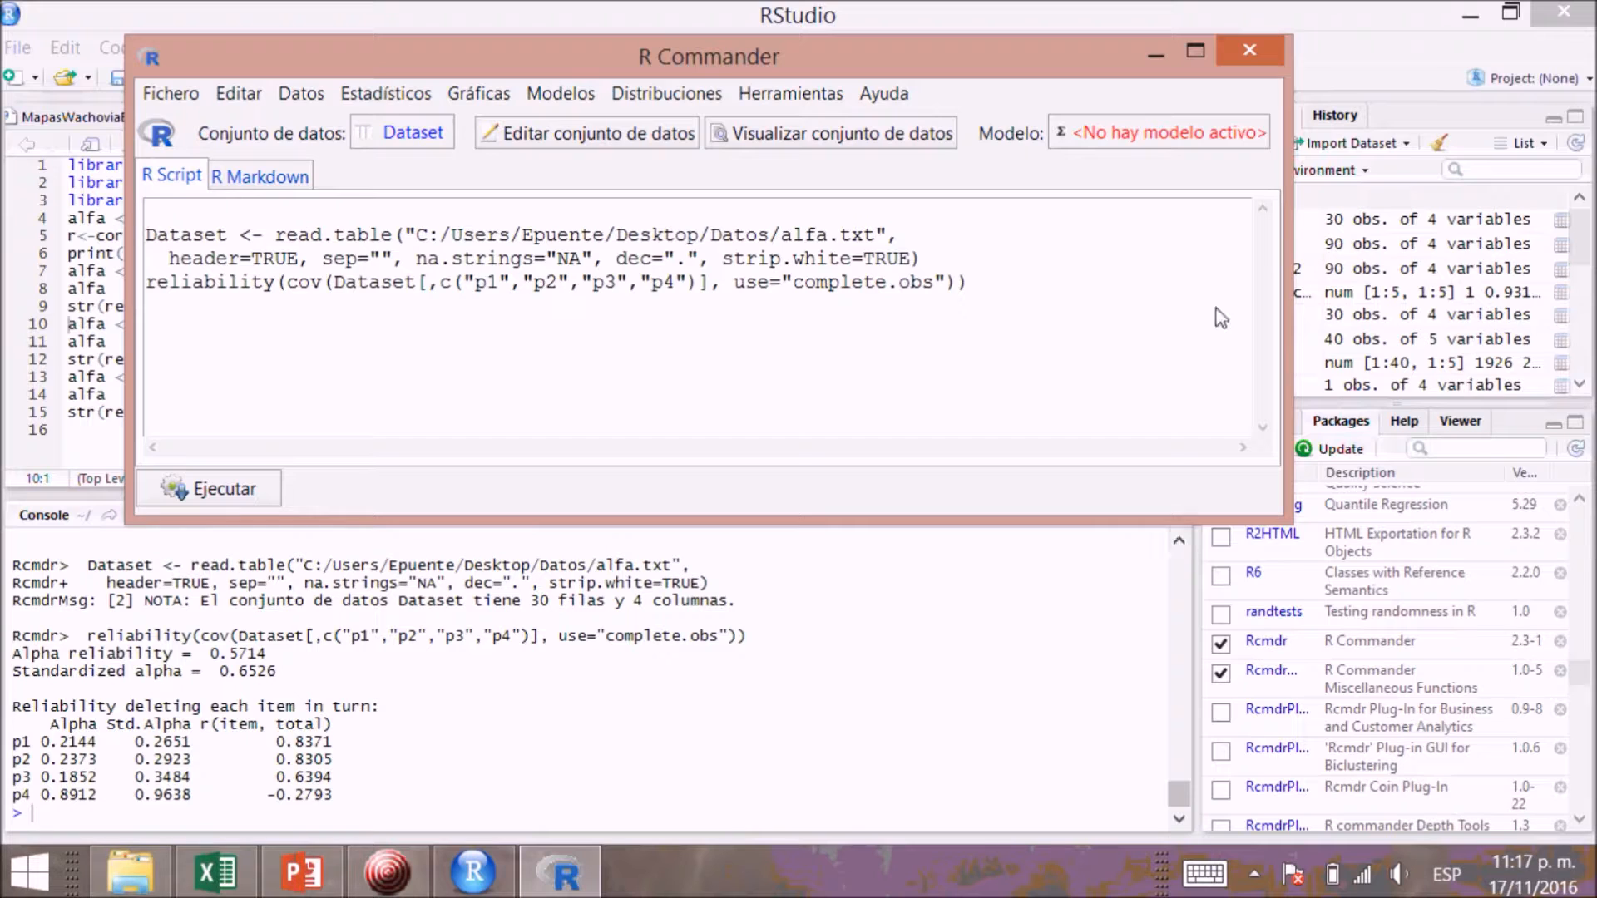
Minimize R Commander, enlarge the RStudio console and add blank prompts below the four-item reliability output to examine it.
click(1156, 55)
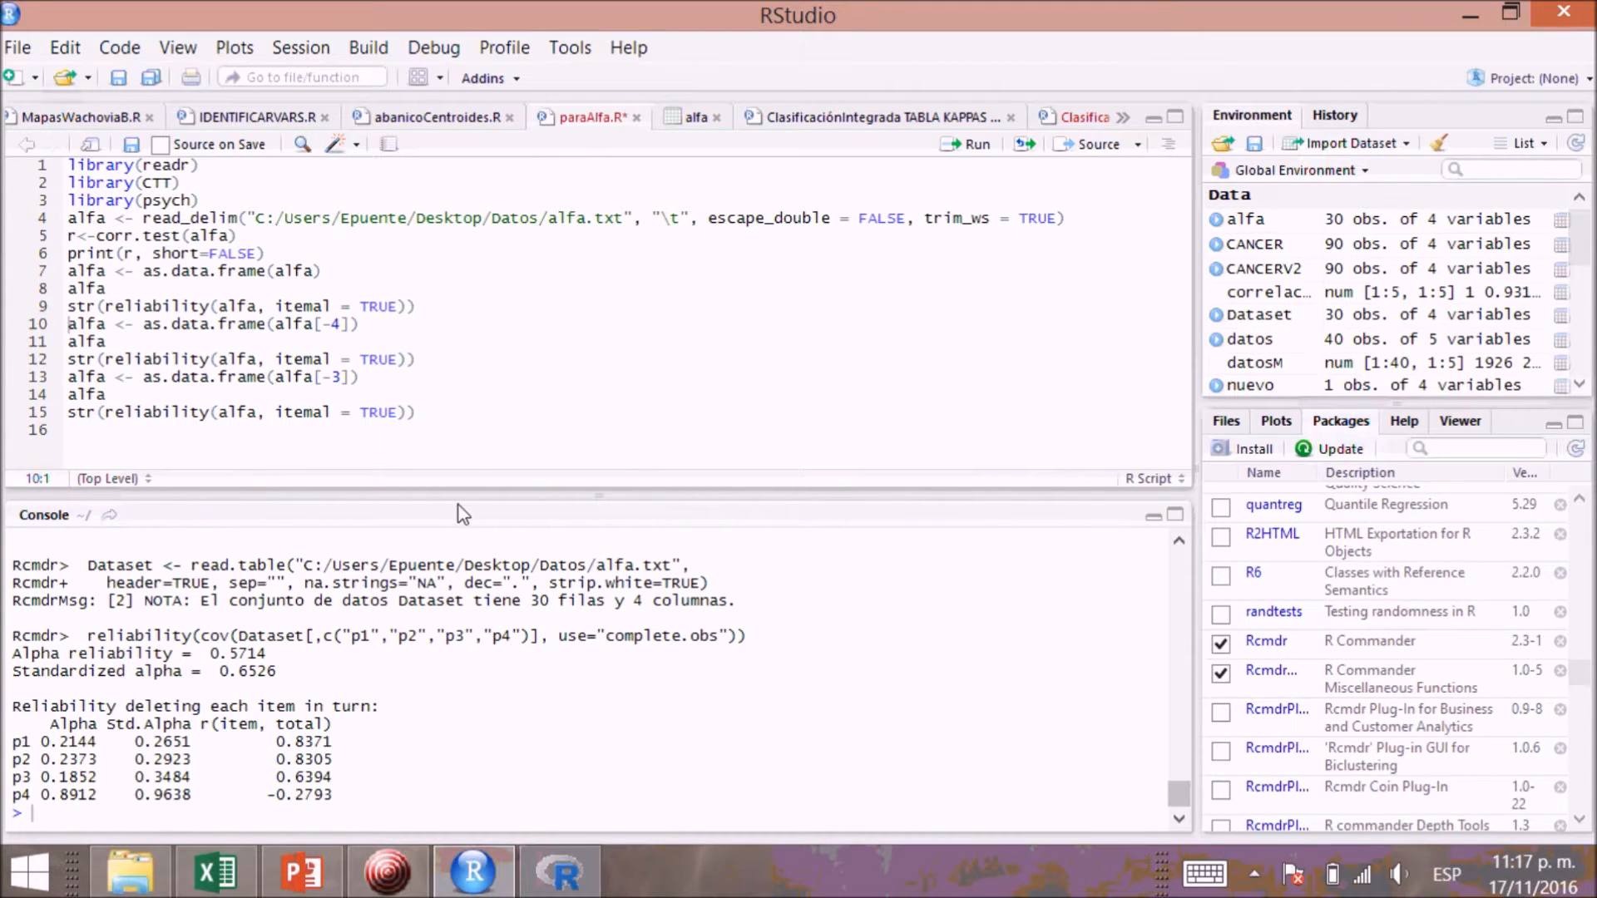
drag(487, 496, 499, 305)
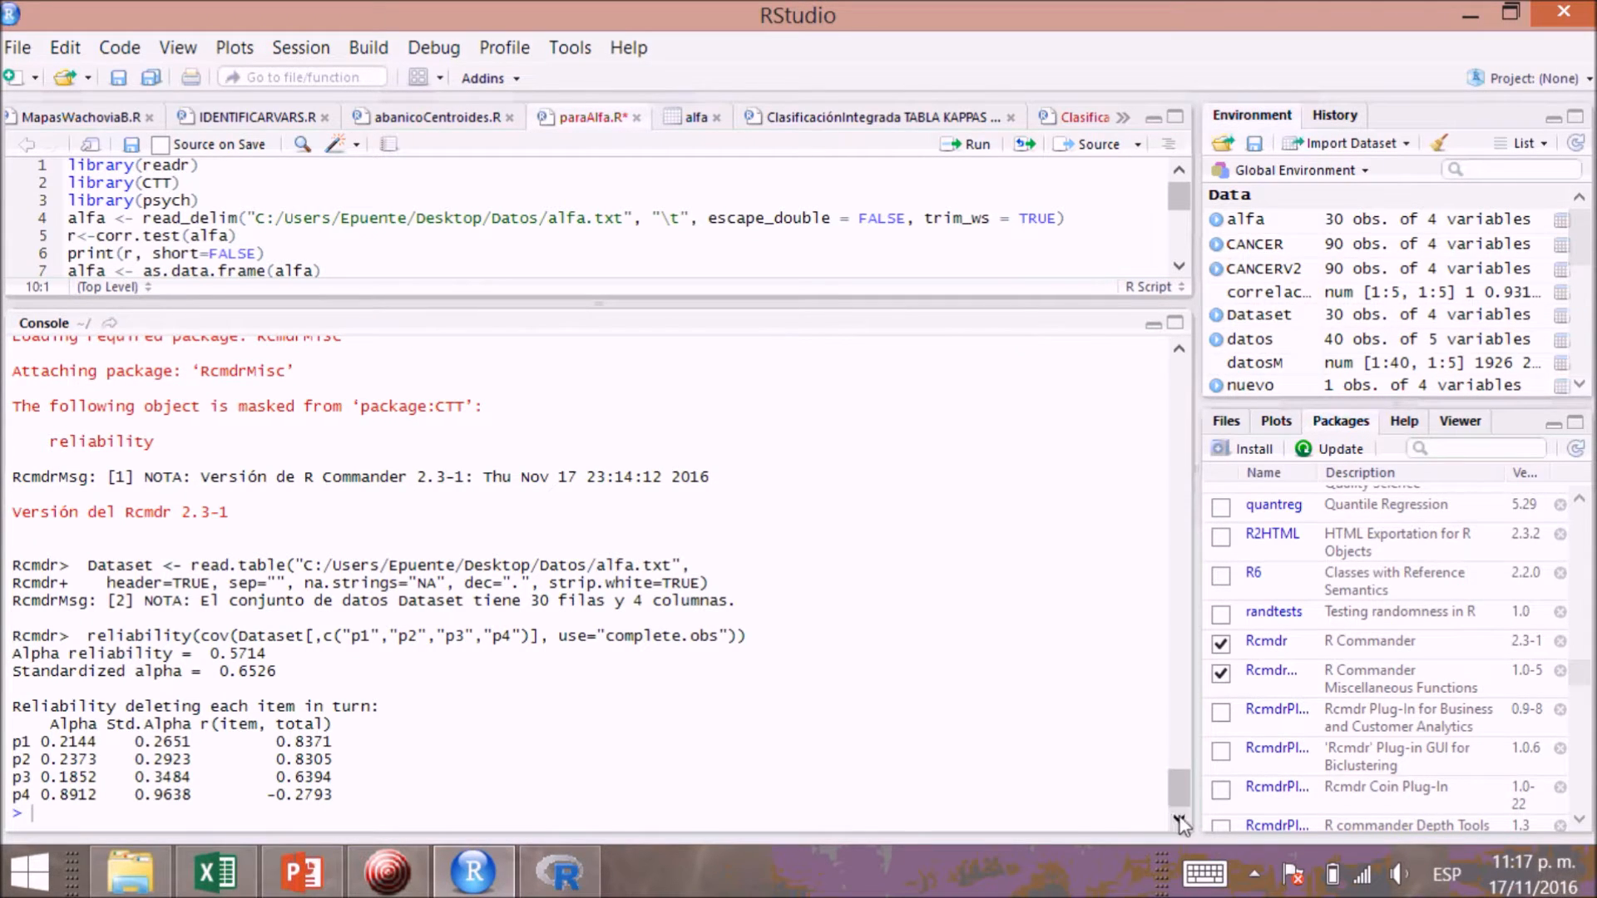
click(37, 816)
key(Return)
key(Return)
key(Return)
key(Return)
key(Return)
key(Return)
key(Return)
key(Return)
key(Return)
key(Return)
key(Return)
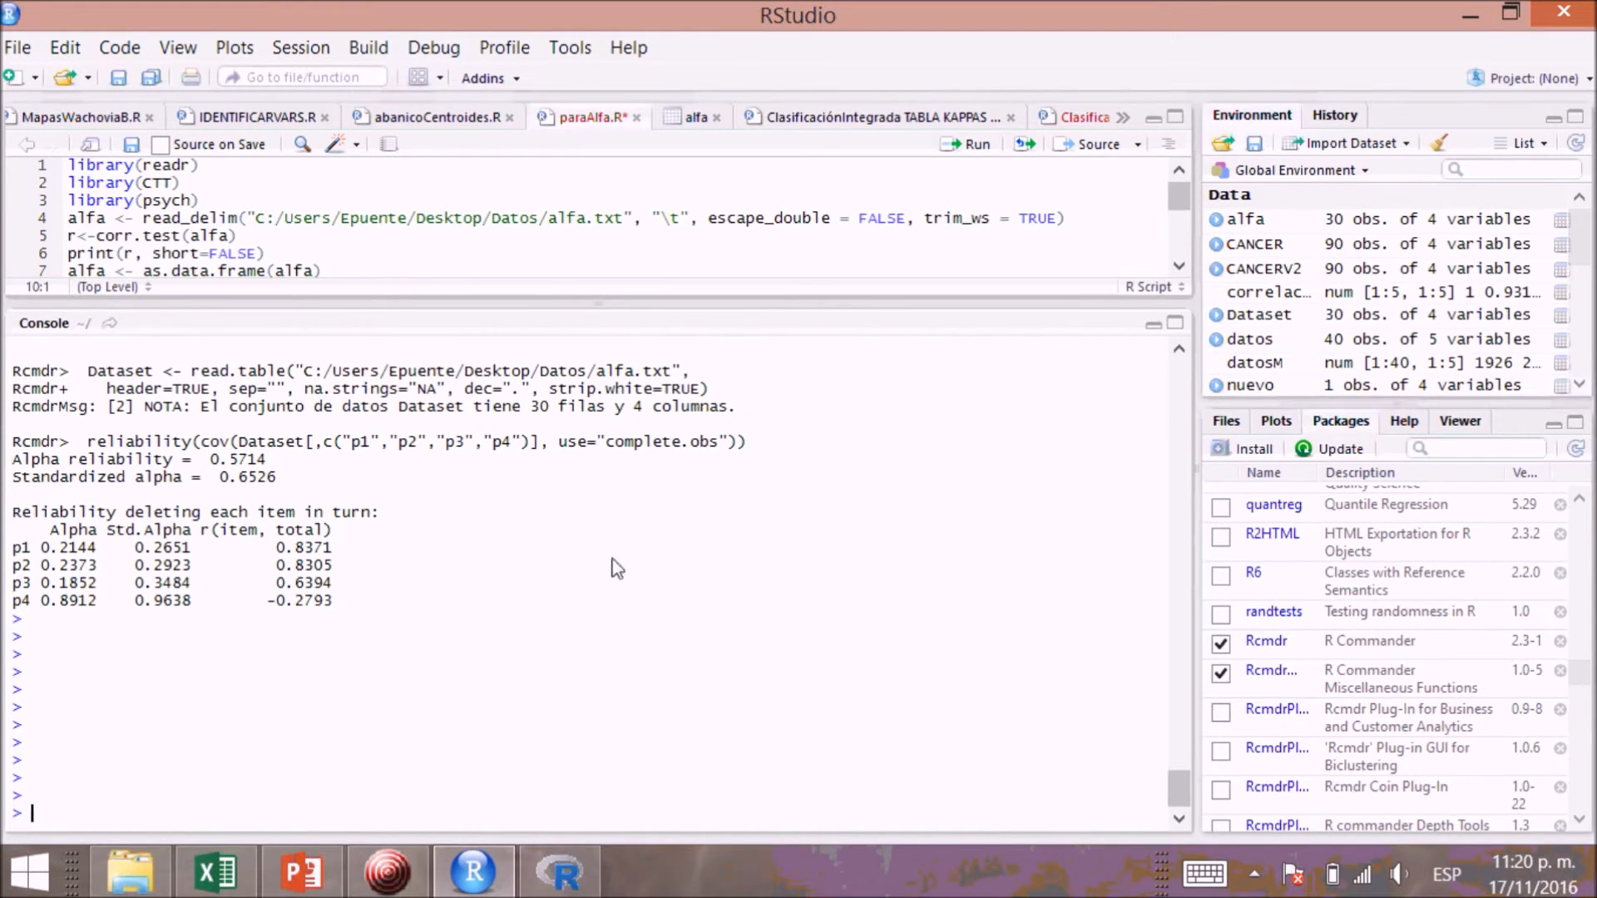
Return to R Commander and rerun the scale reliability analysis with only p1, p2 and p3, leaving out p4.
click(552, 877)
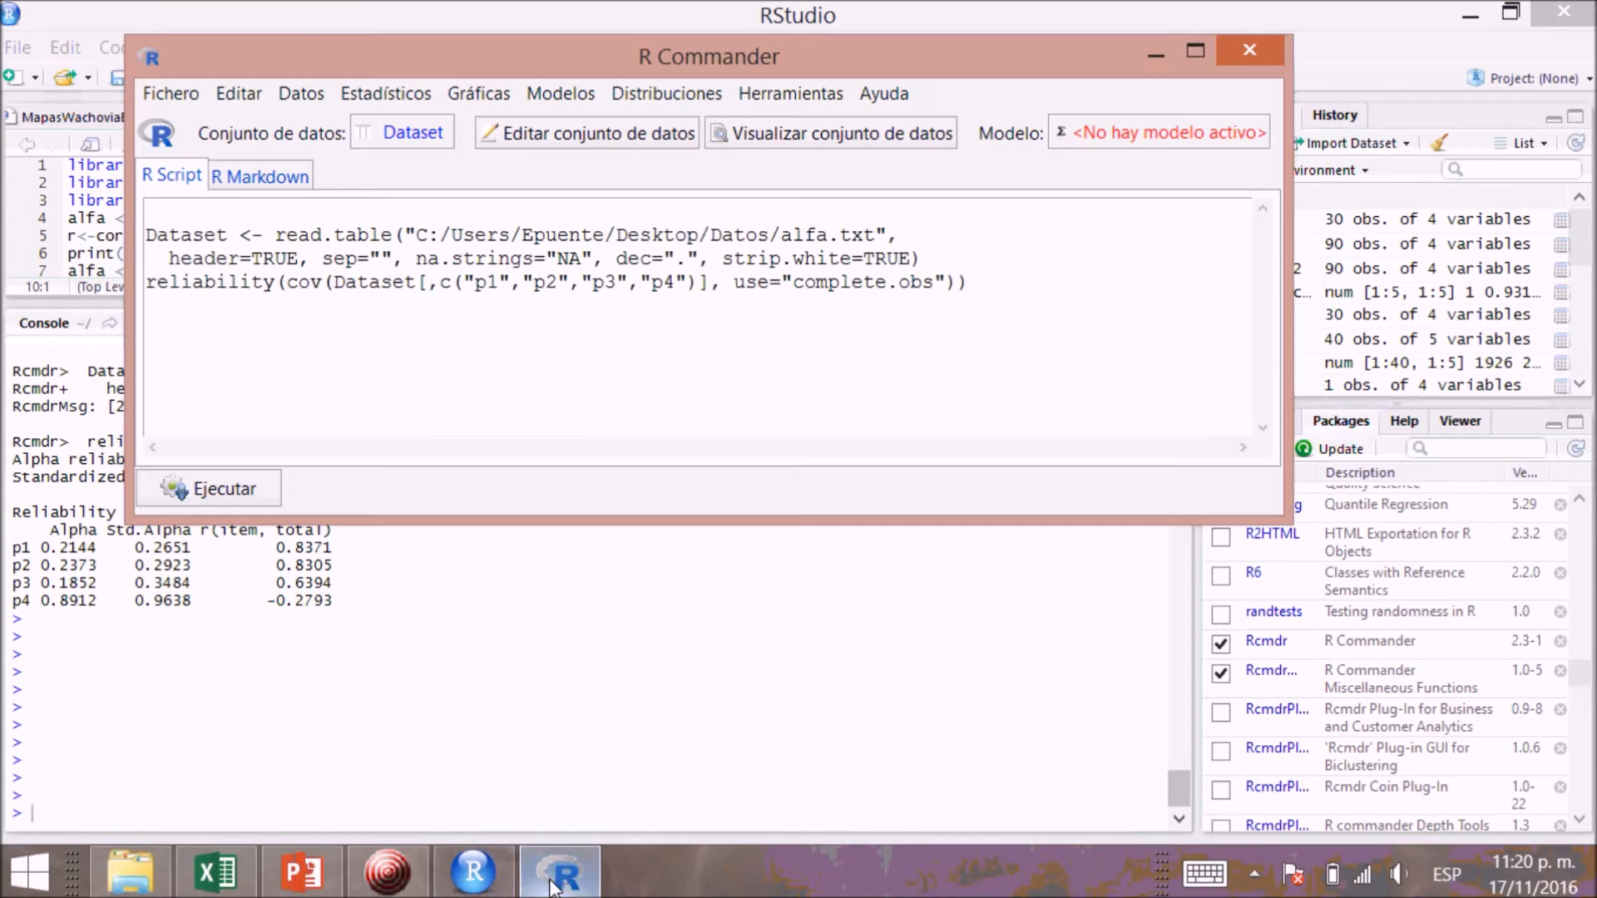
click(376, 101)
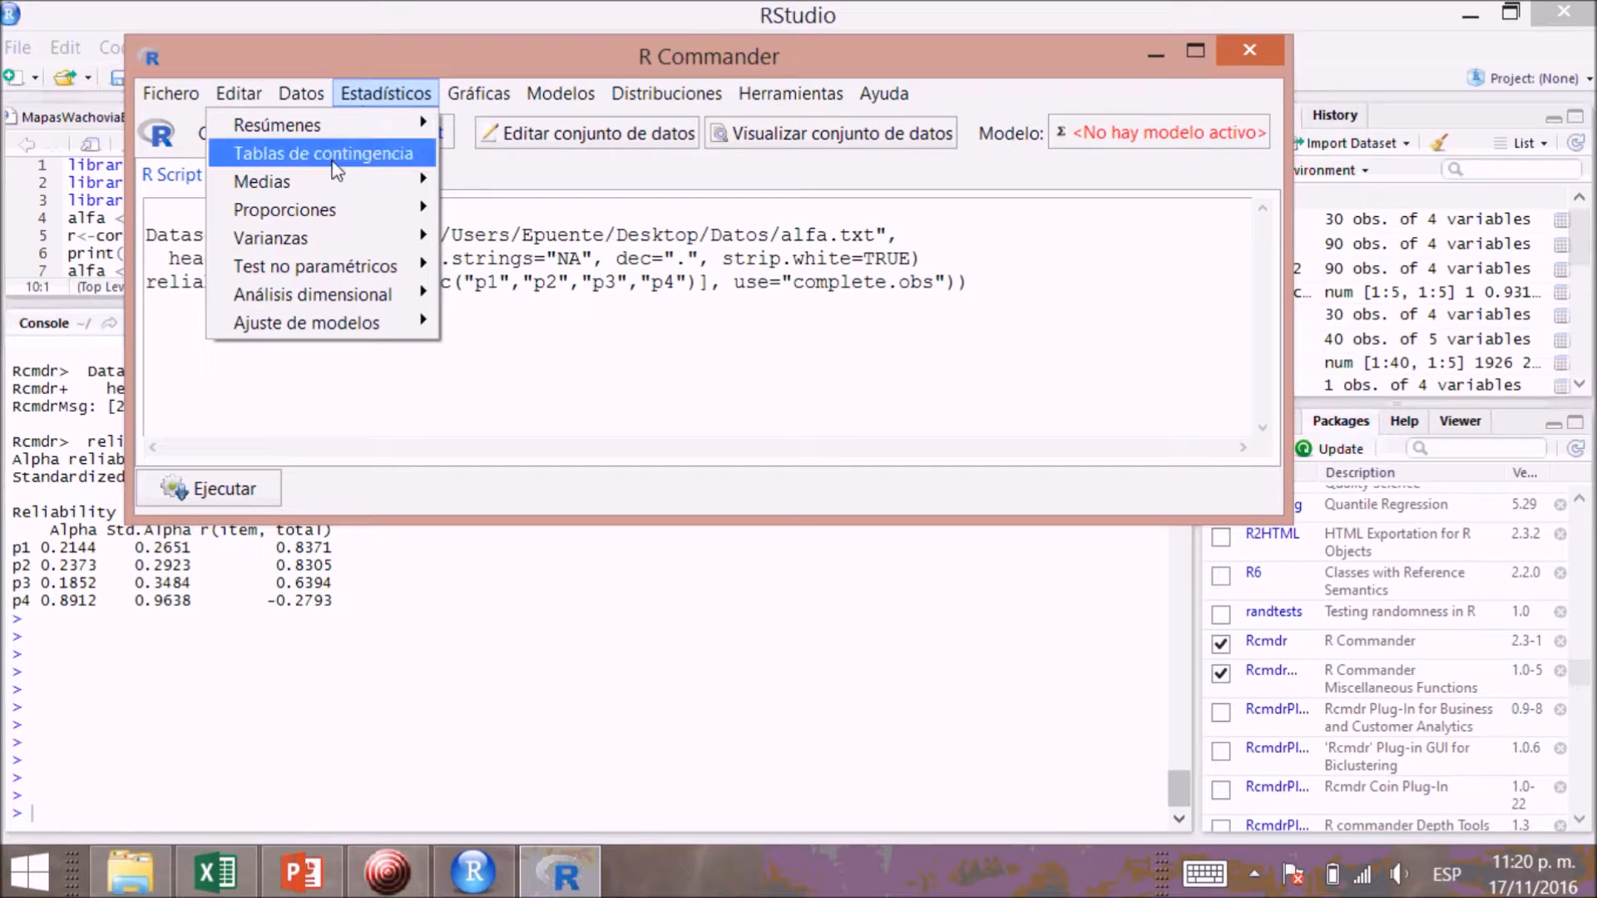
mouse_move(316, 302)
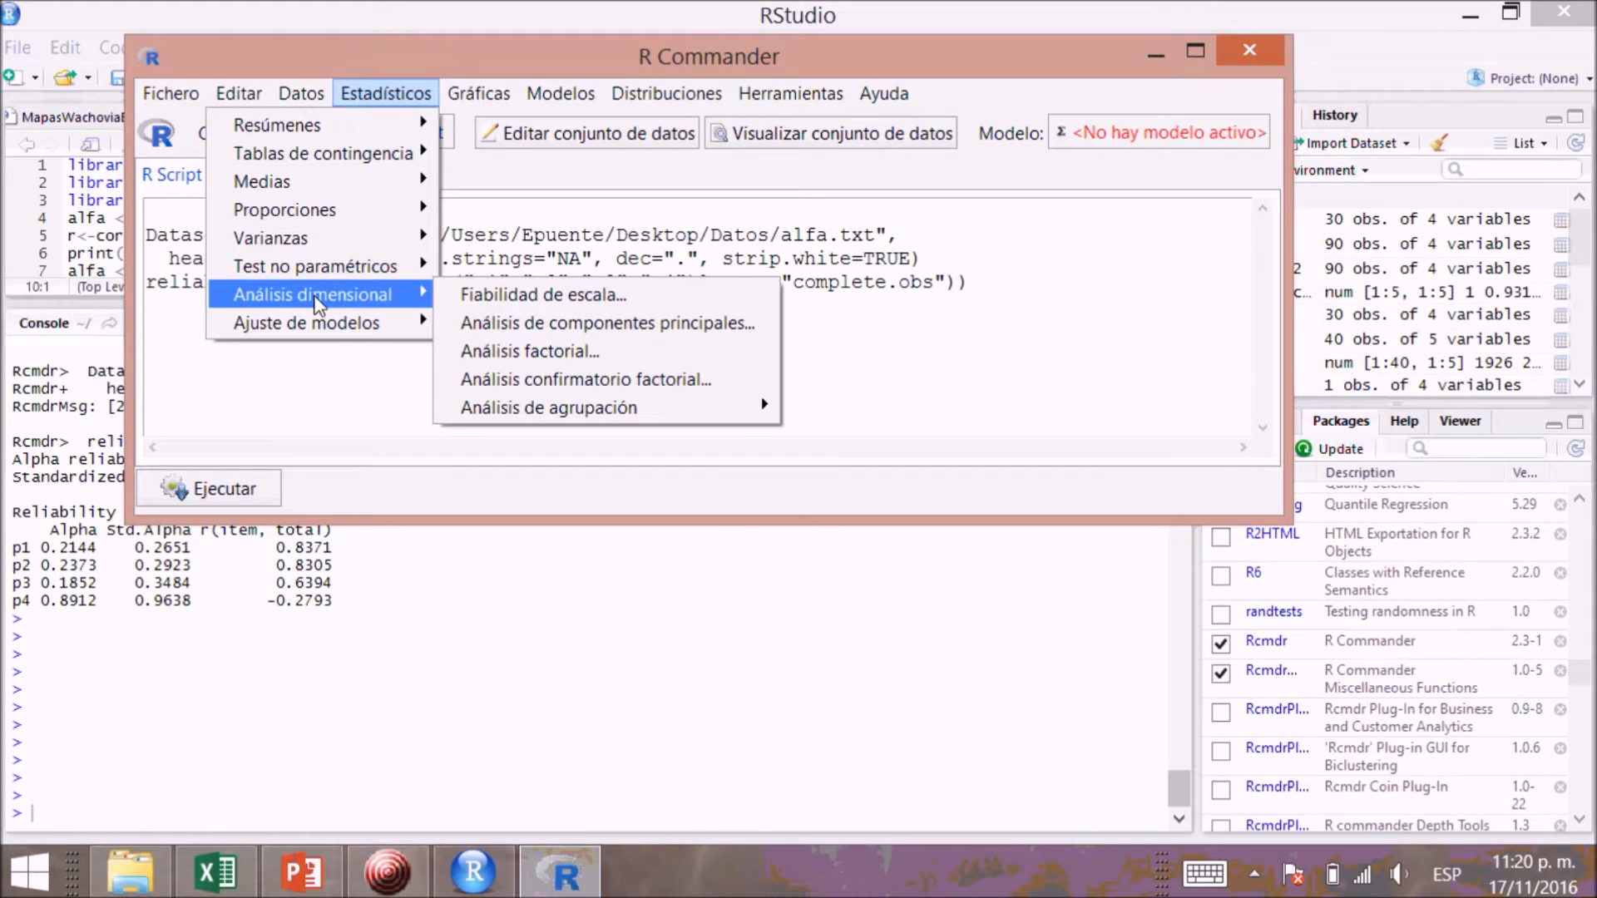
click(500, 296)
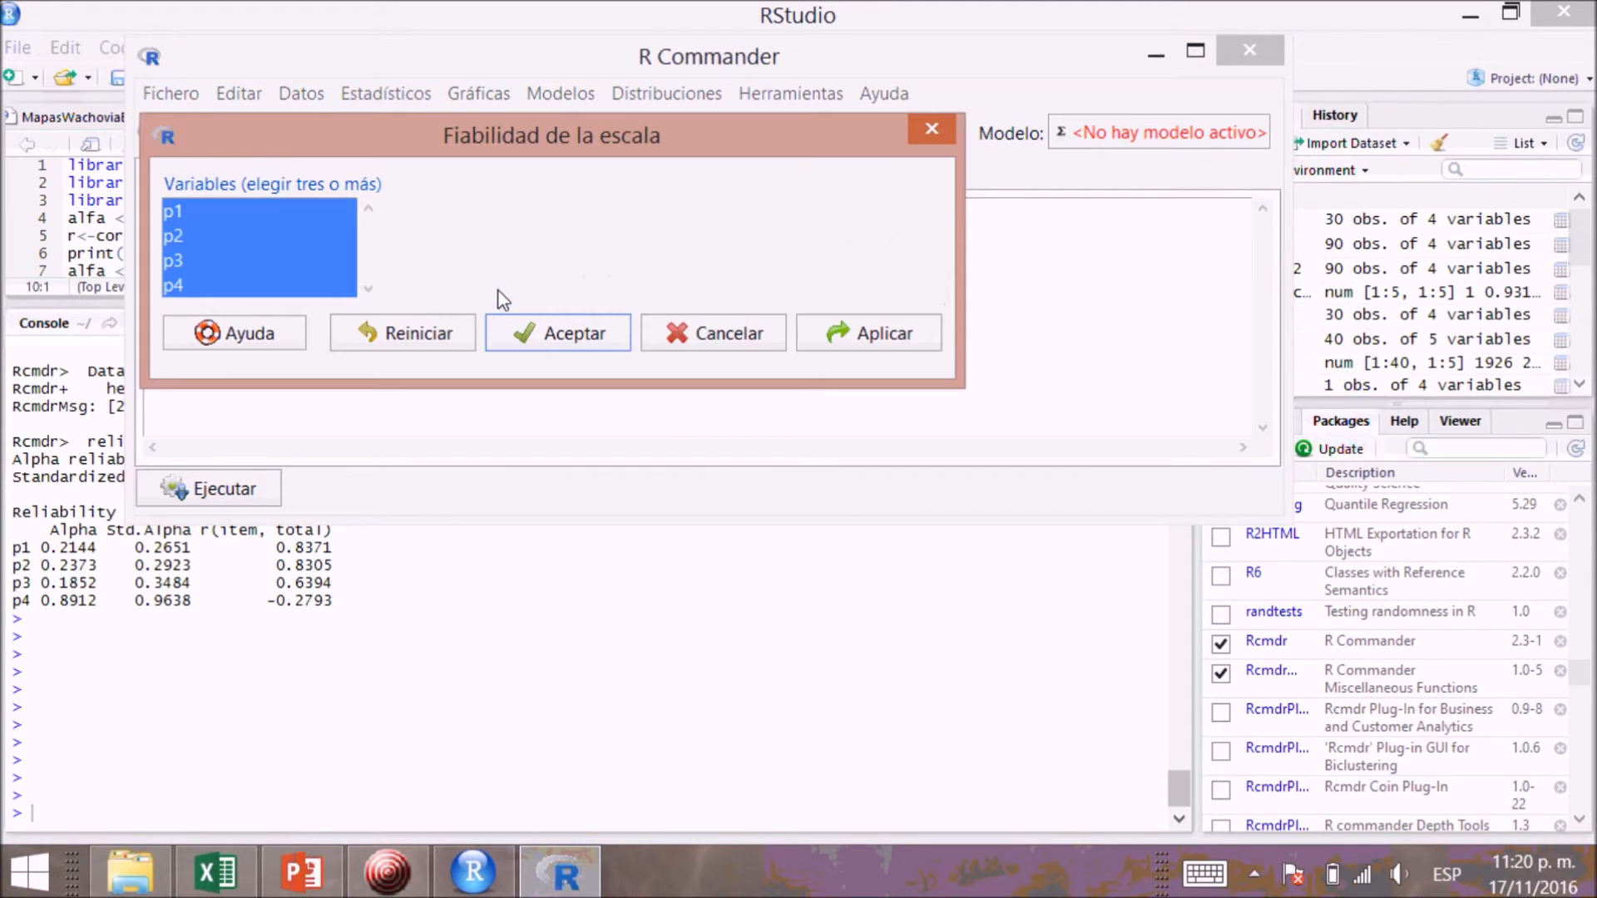
click(177, 215)
drag(176, 215, 171, 270)
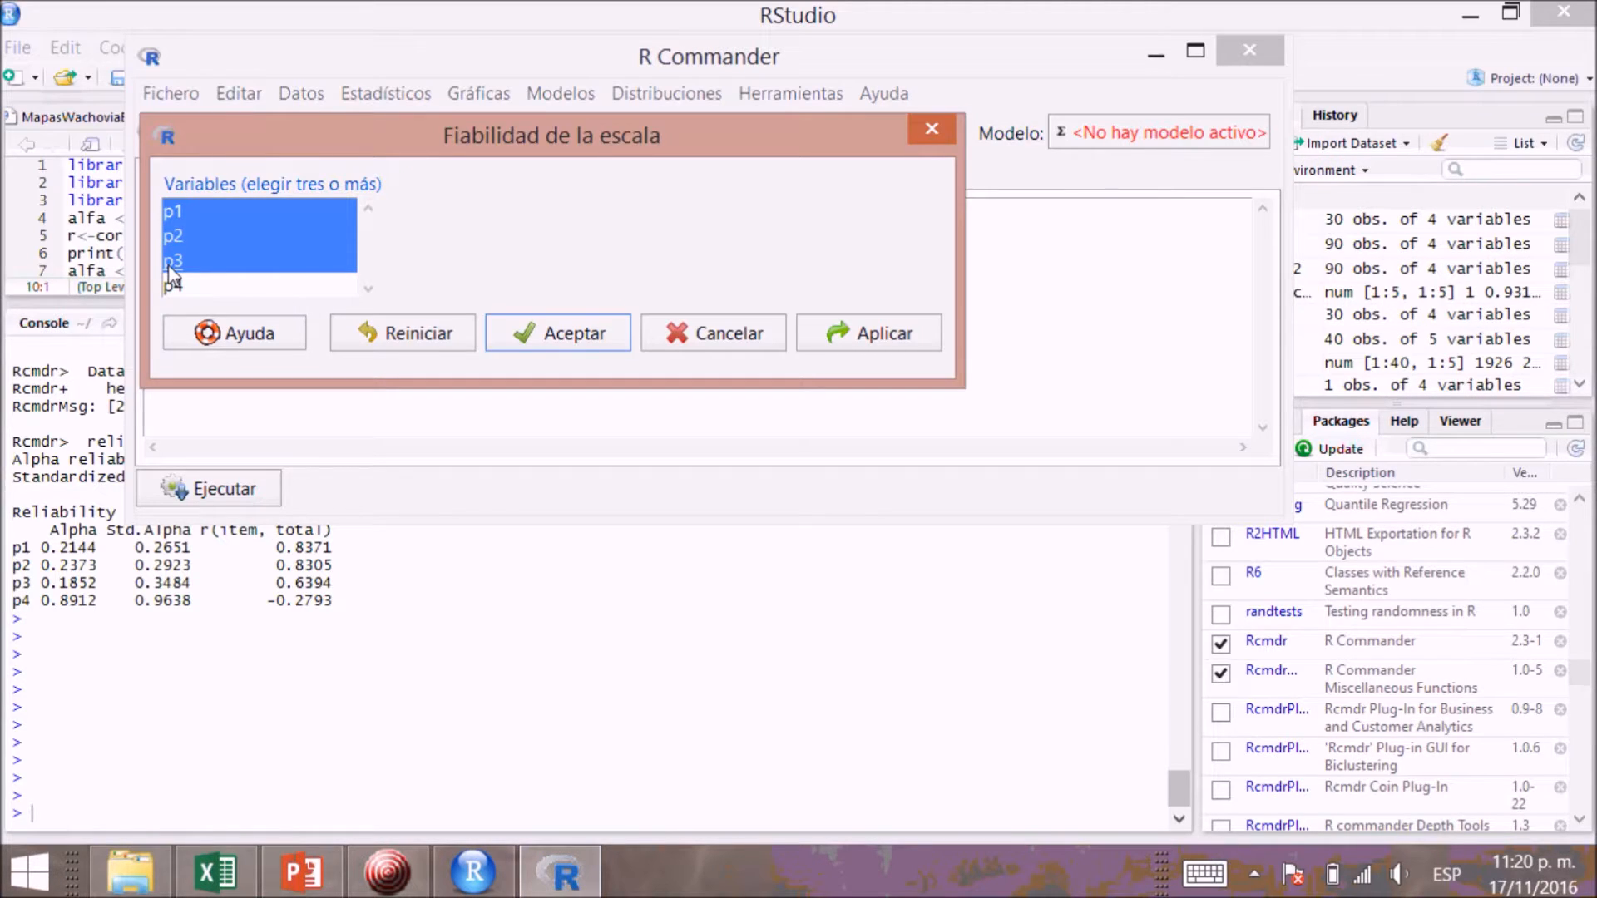
click(565, 341)
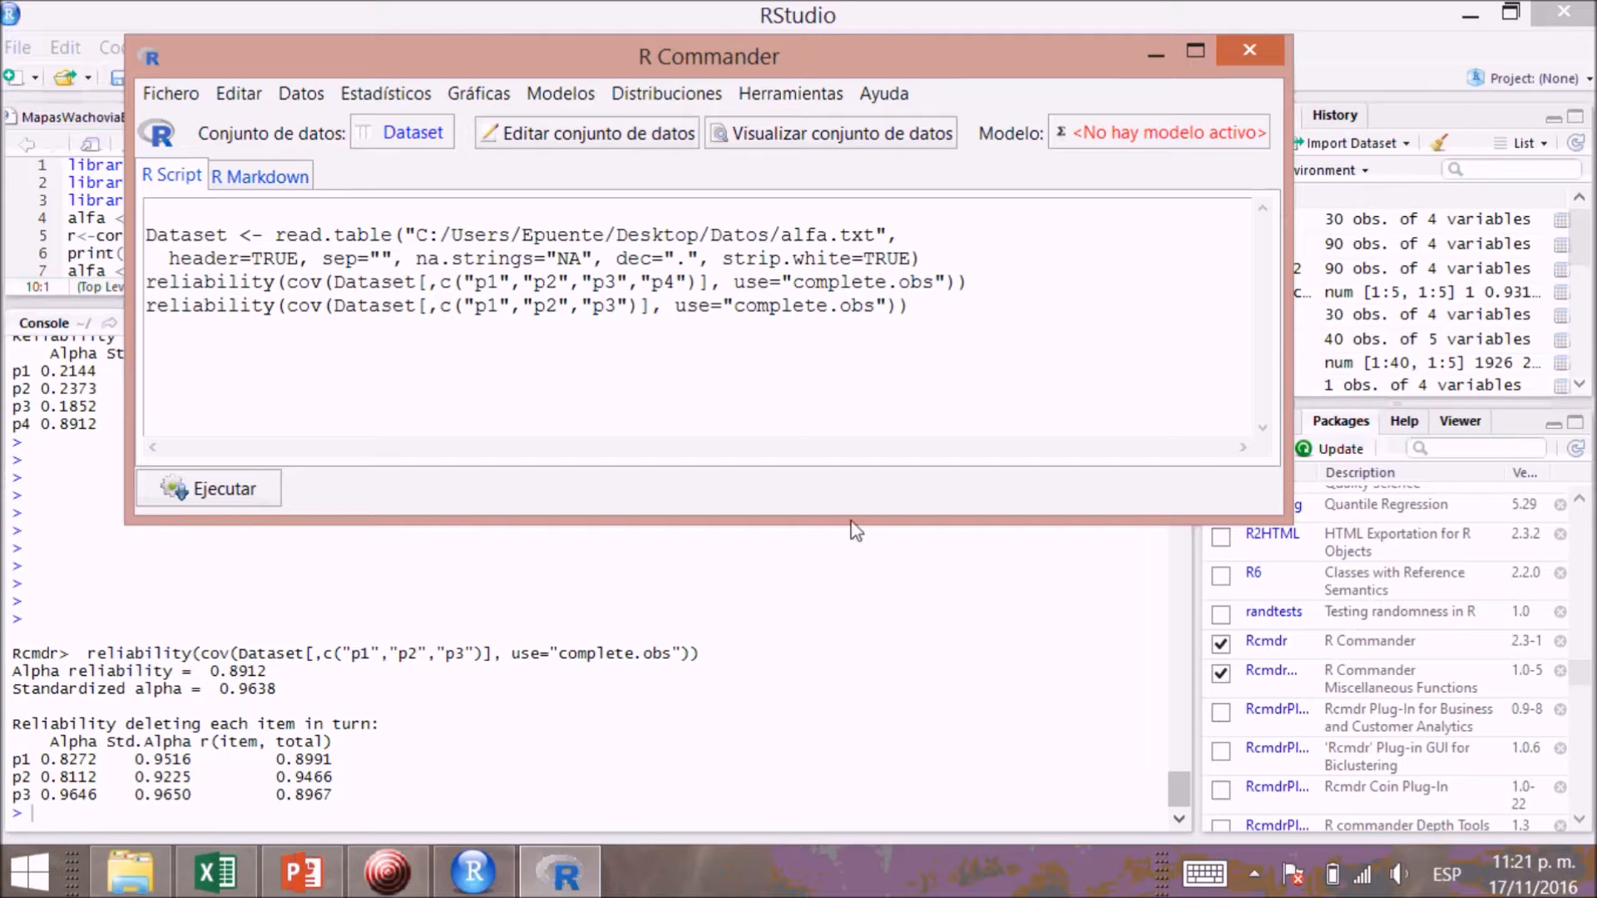
Minimize R Commander and add blank console prompts below the three-item reliability output to examine it.
click(1157, 47)
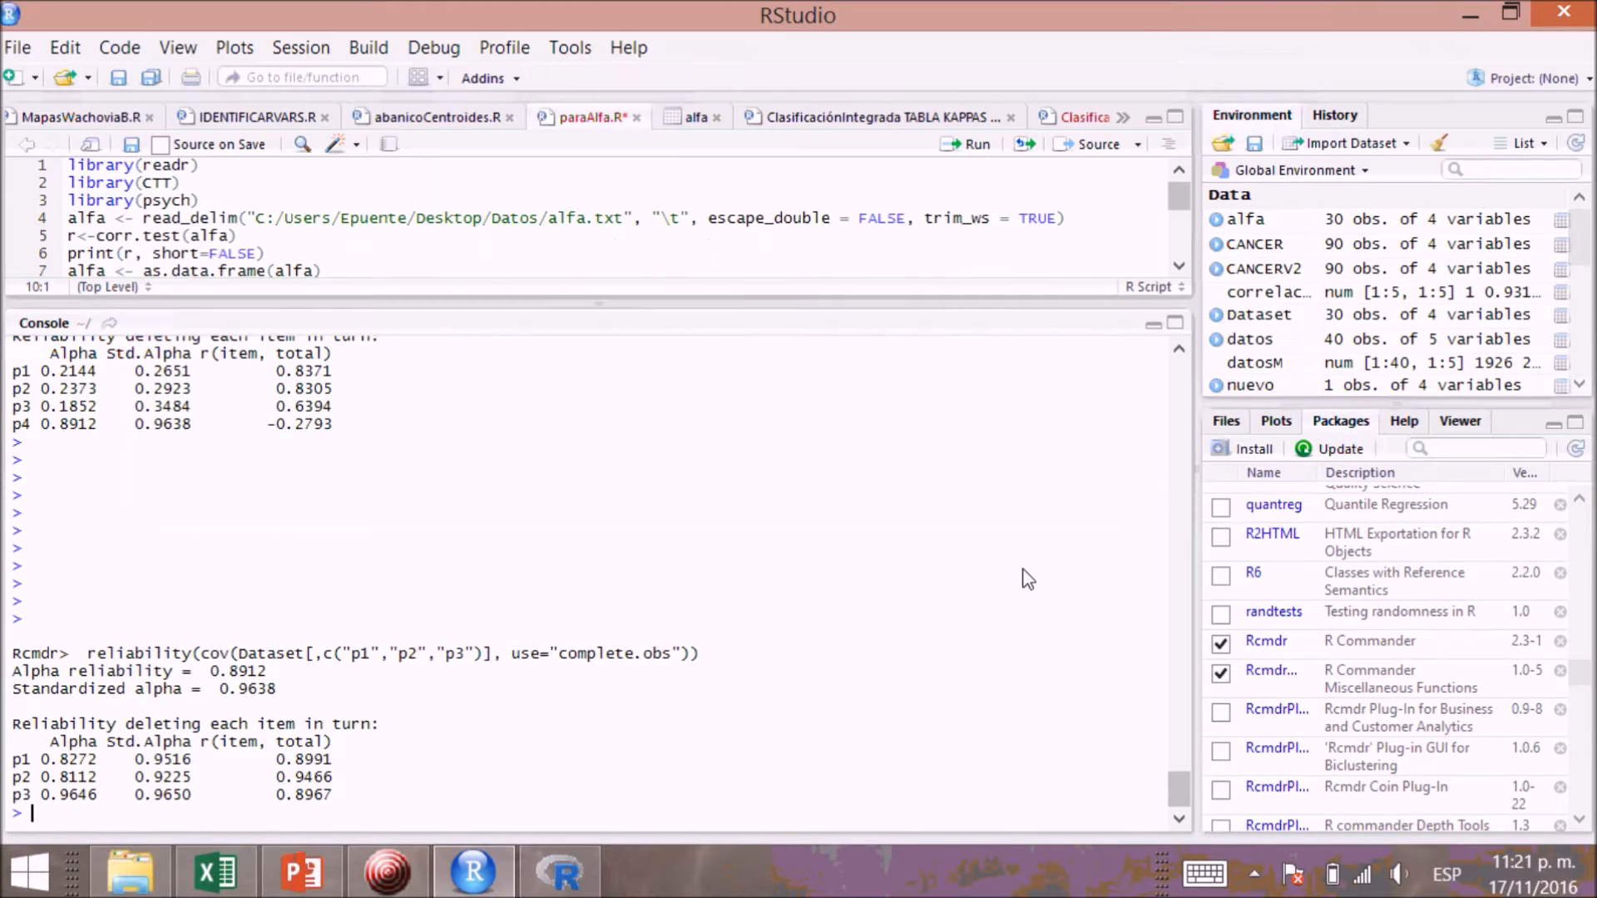
key(Return)
key(Return)
key(Return)
key(Return)
key(Return)
key(Return)
key(Return)
key(Return)
key(Return)
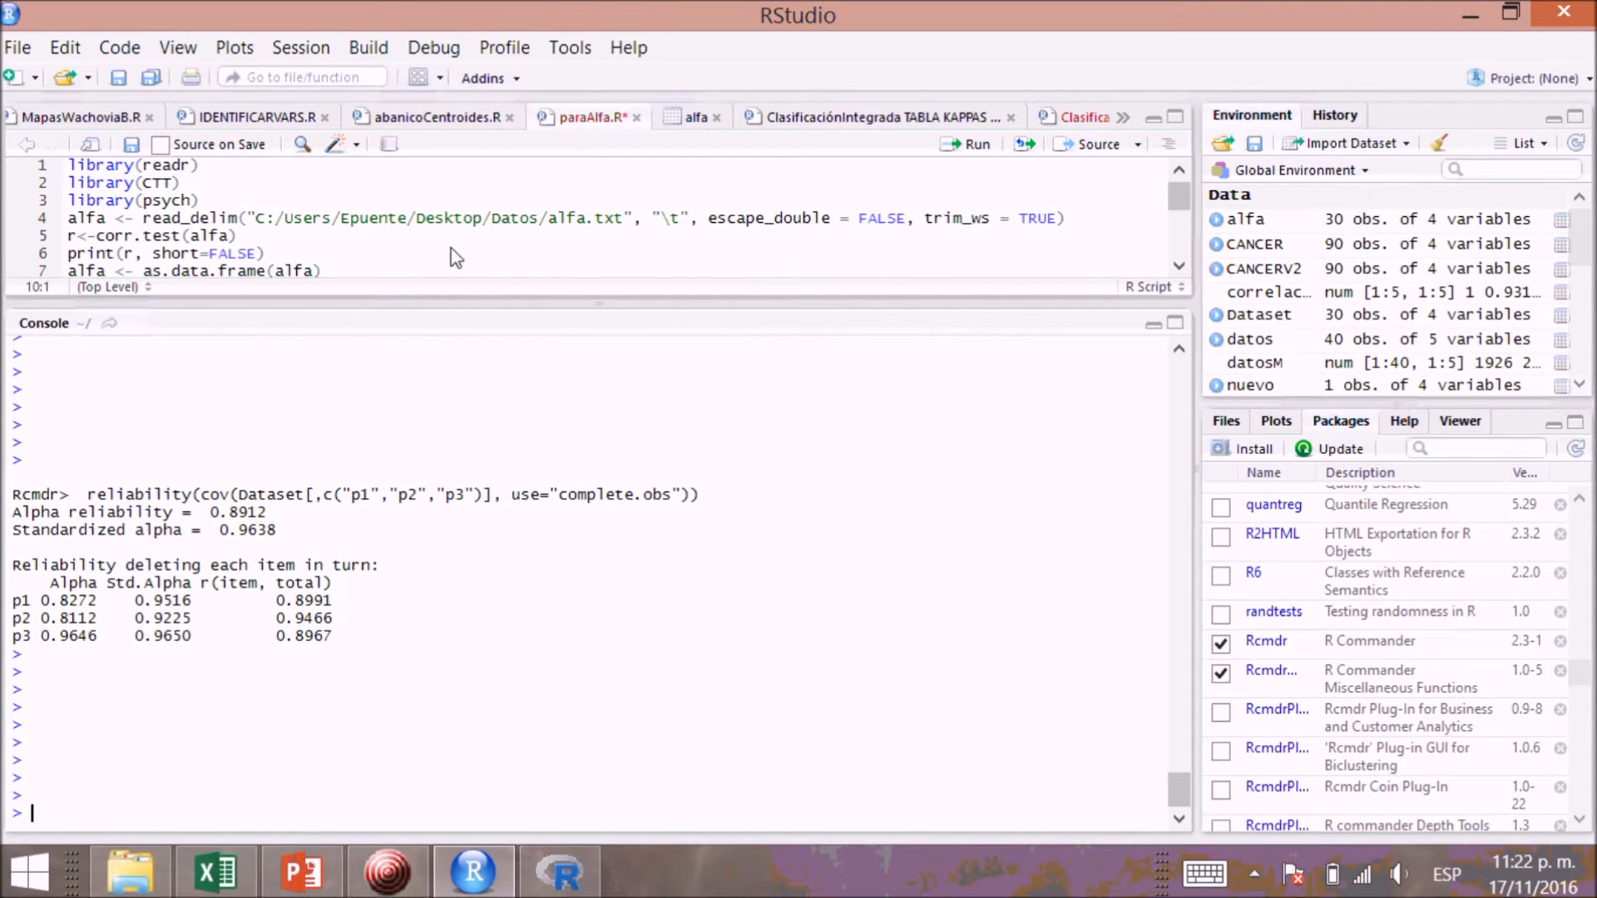
Enlarge the script editor and insert six blank lines before the alfa[-4] data frame line in paraAlfa.R.
drag(427, 308, 403, 672)
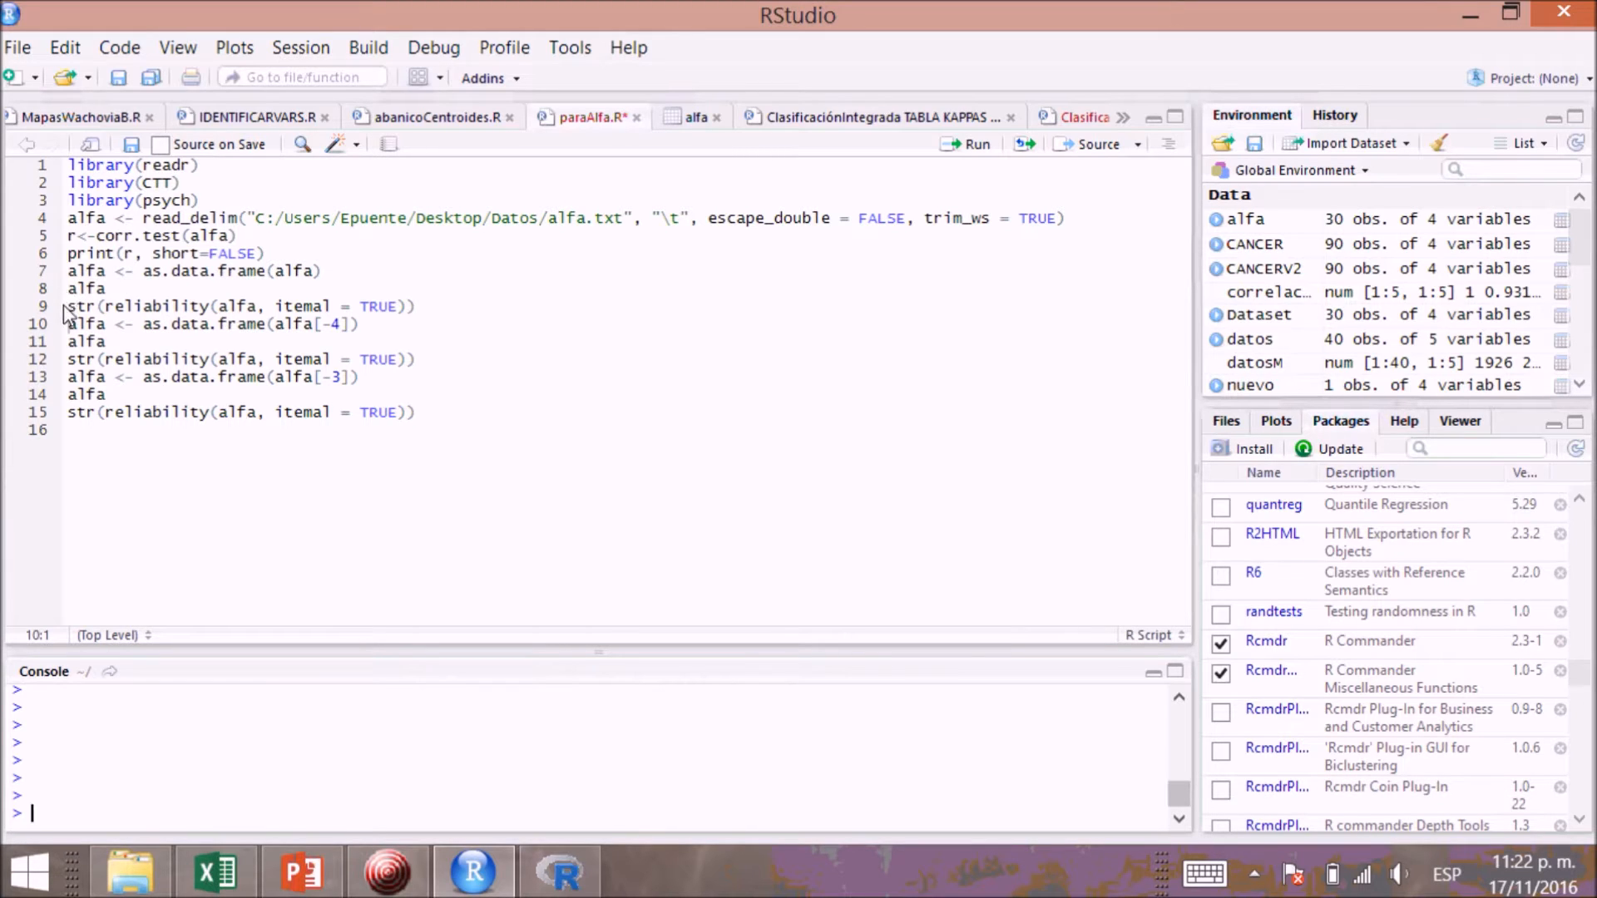
click(69, 331)
key(Return)
key(Return)
key(Return)
key(Return)
key(Return)
key(Return)
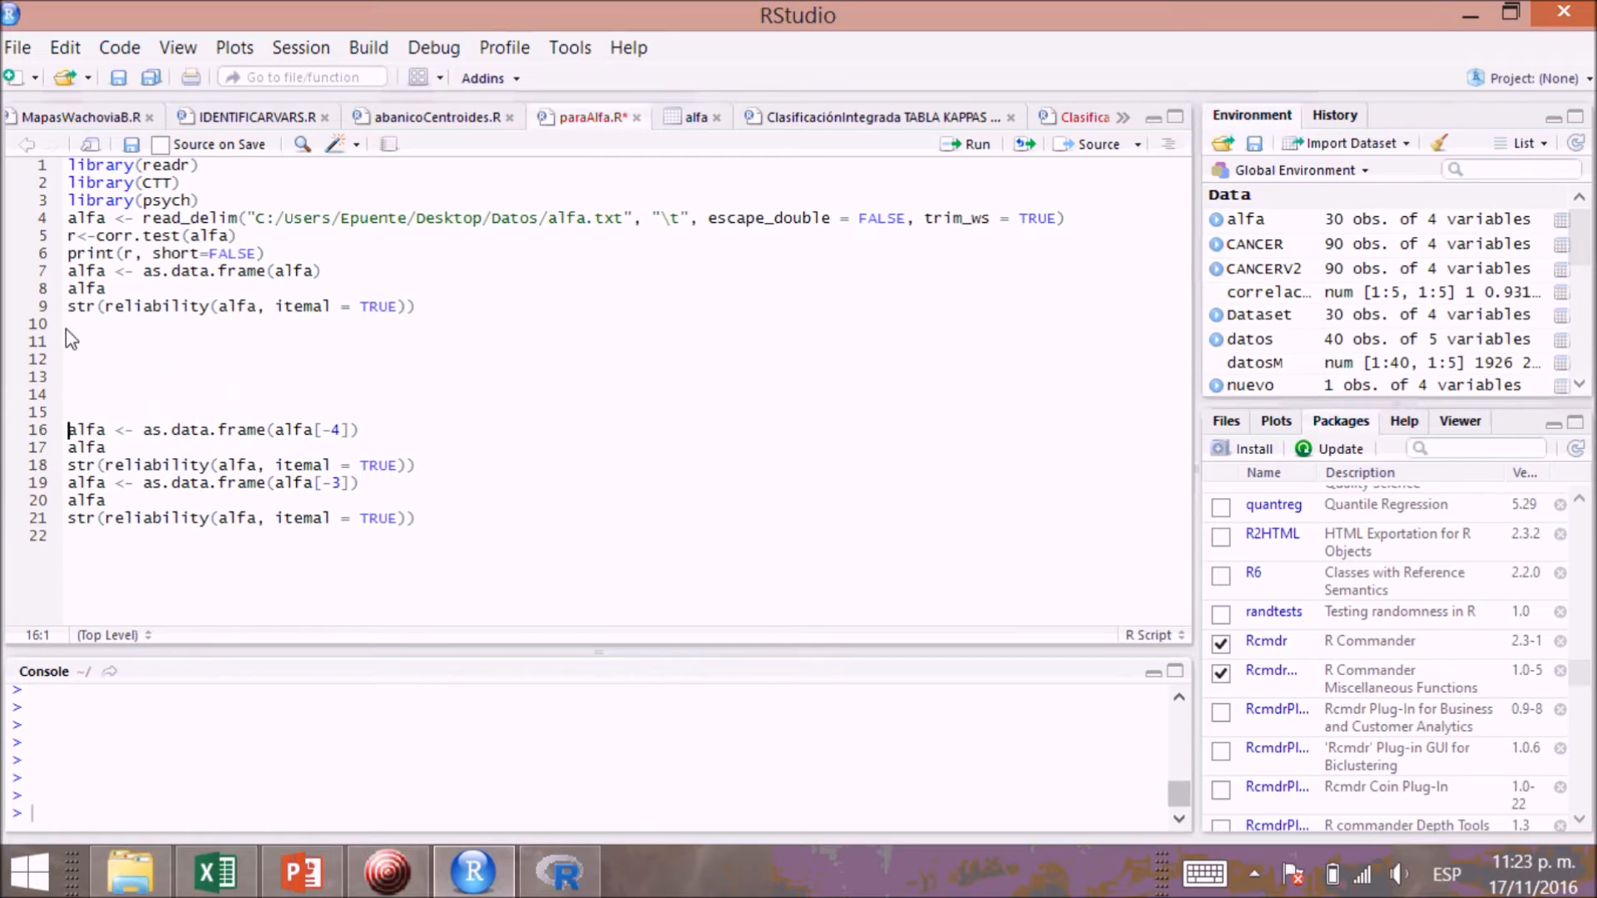
Run the first three lines of paraAlfa.R to load the readr, CTT and psych packages.
click(70, 167)
click(954, 146)
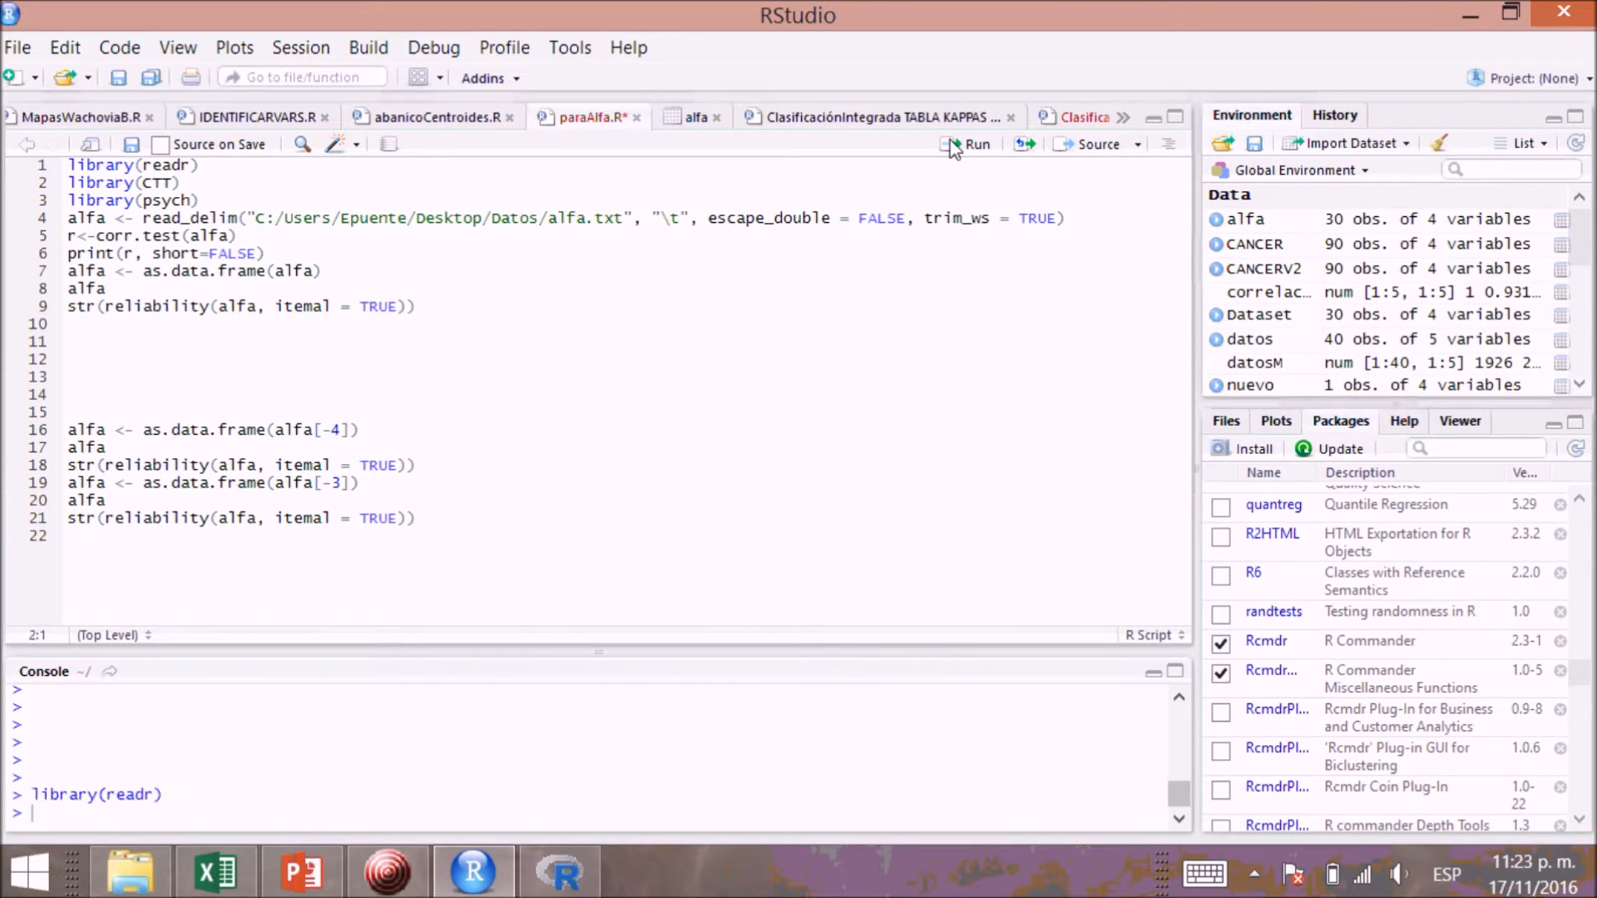
click(953, 146)
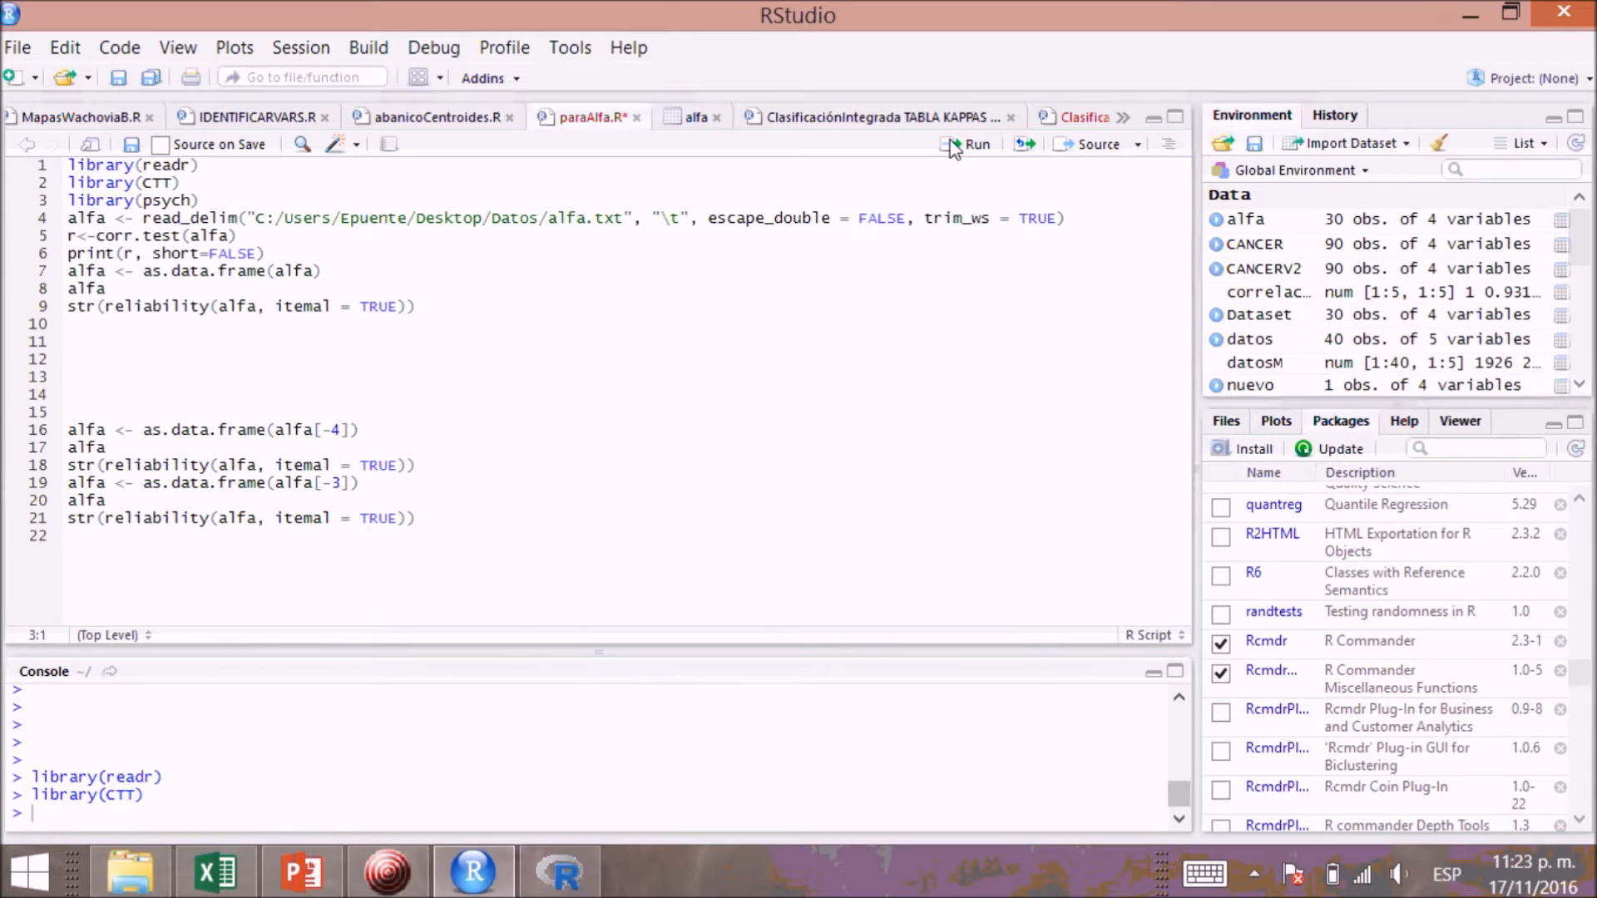
click(953, 147)
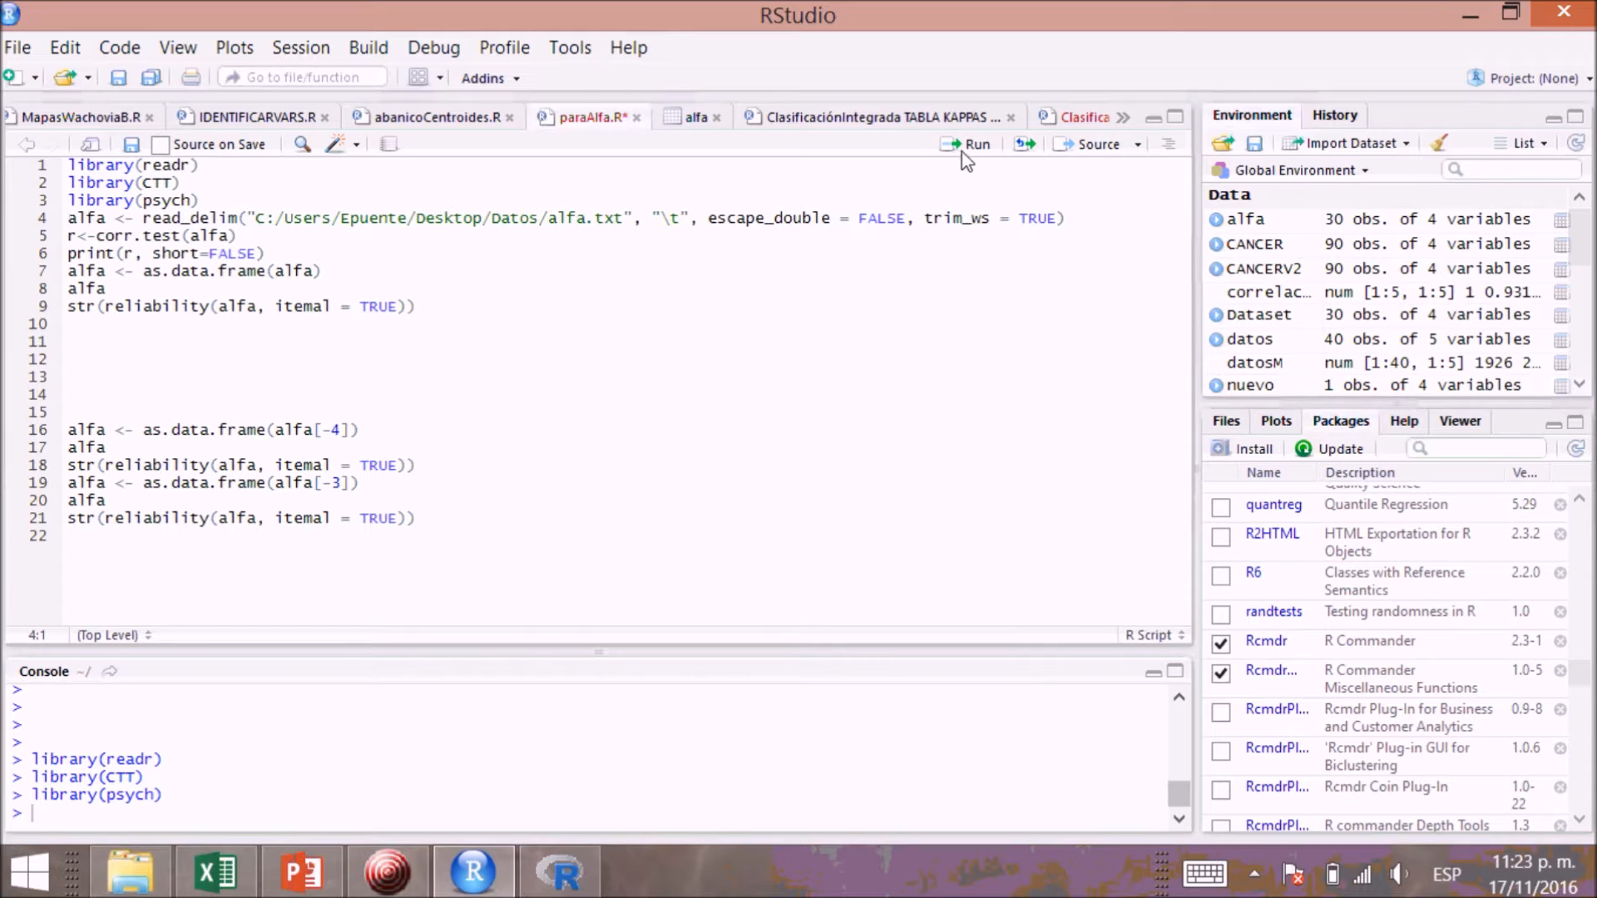
Import alfa.txt, then compute and print its correlation test with short=FALSE, enlarging the console to examine the output.
click(955, 148)
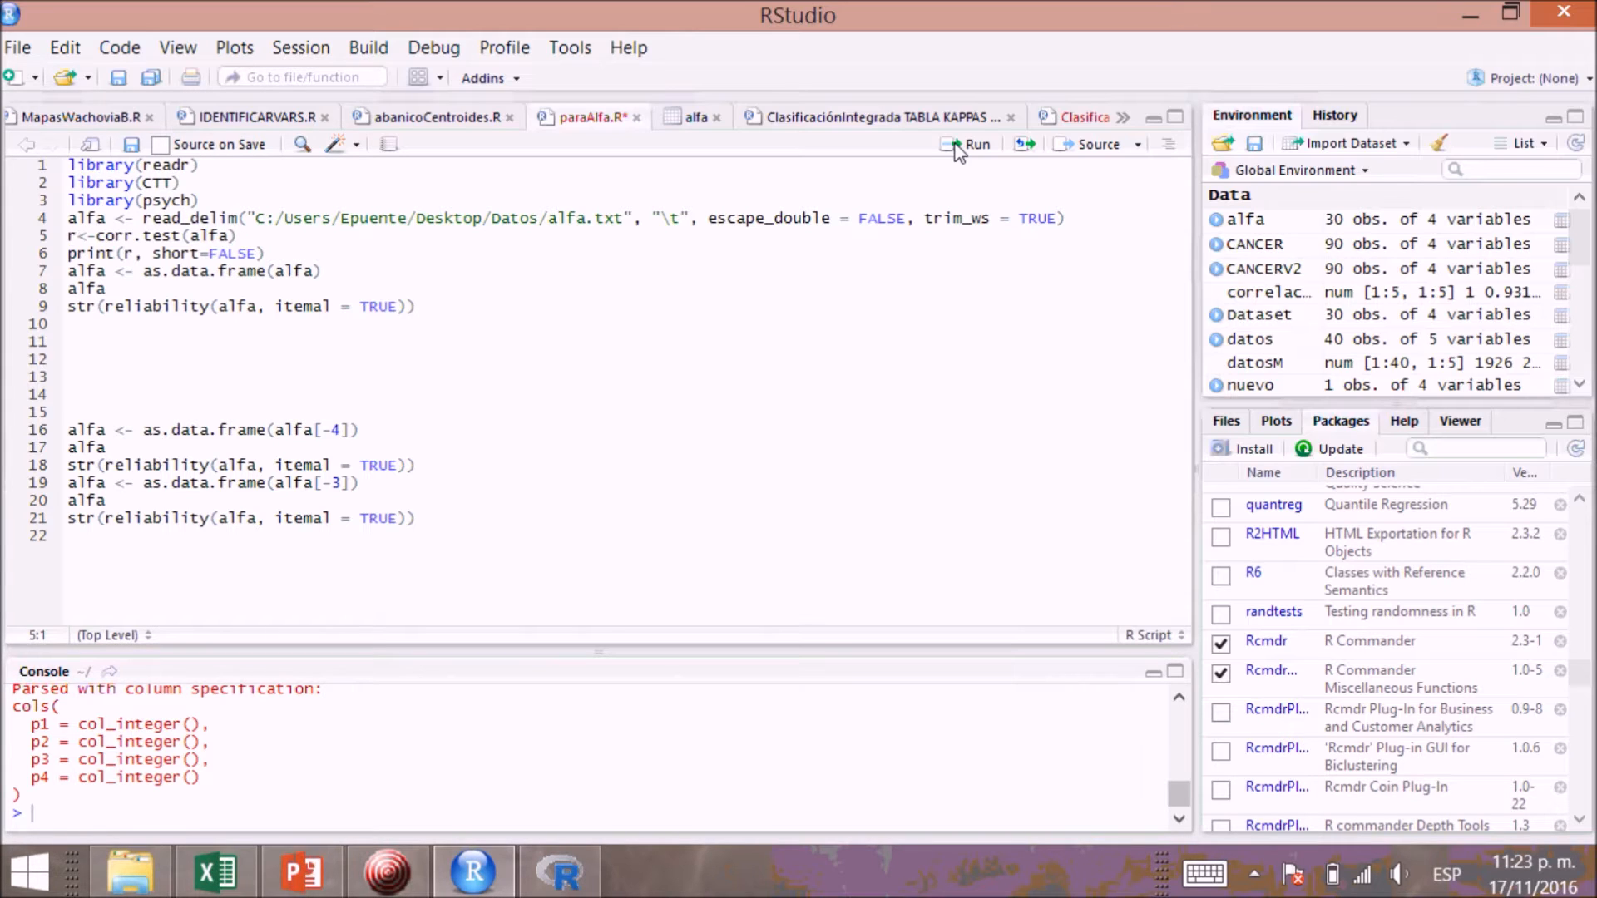
click(959, 147)
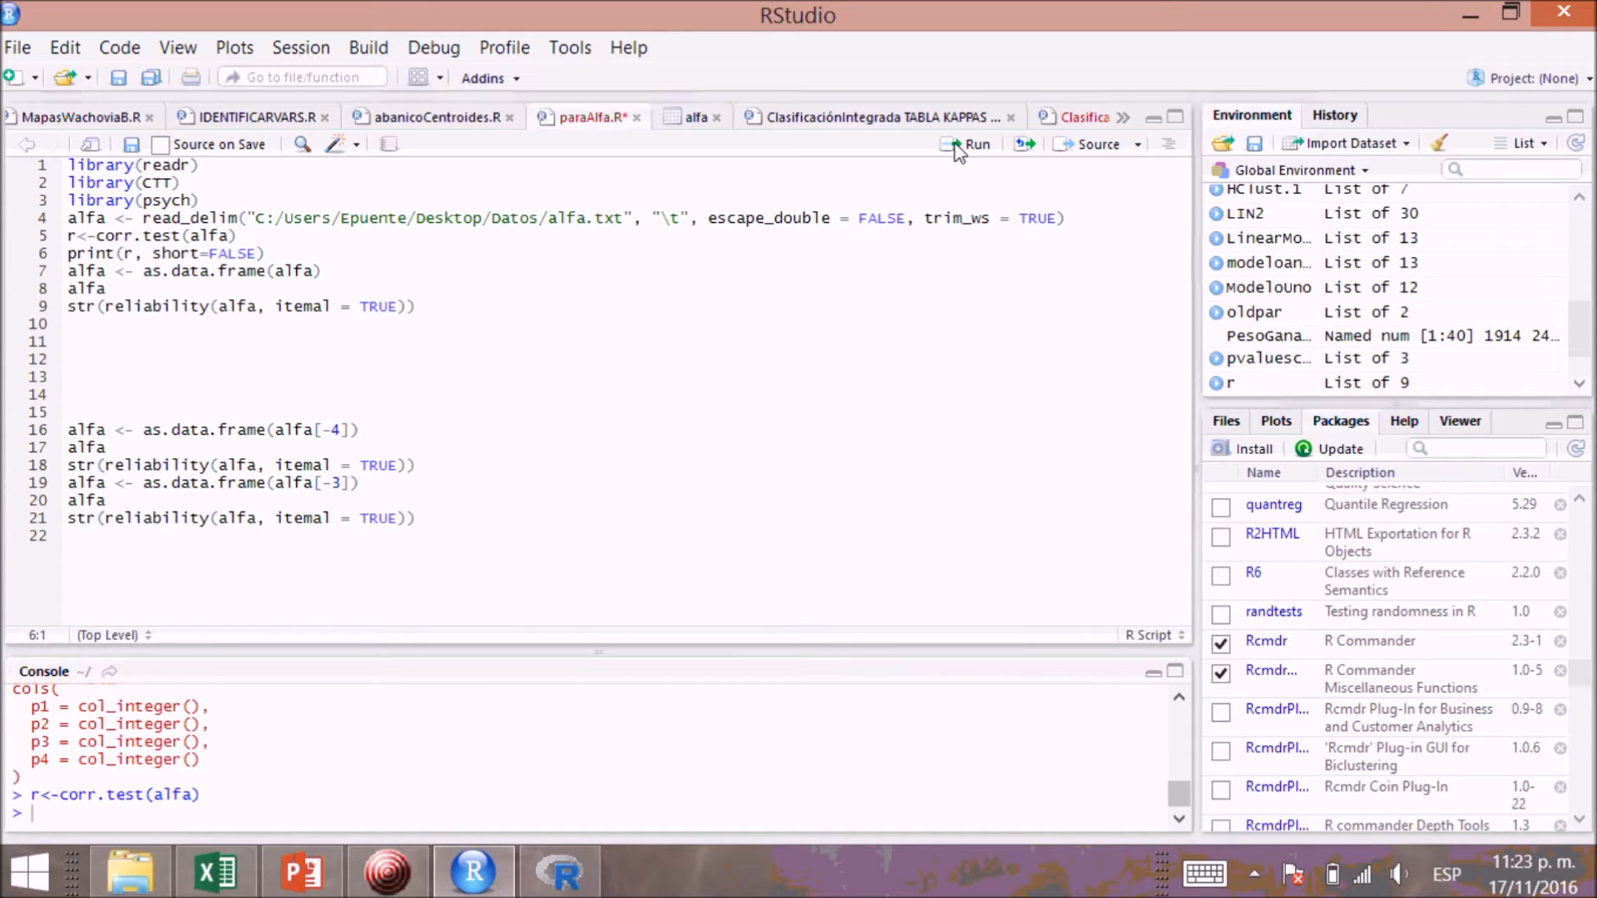
click(958, 147)
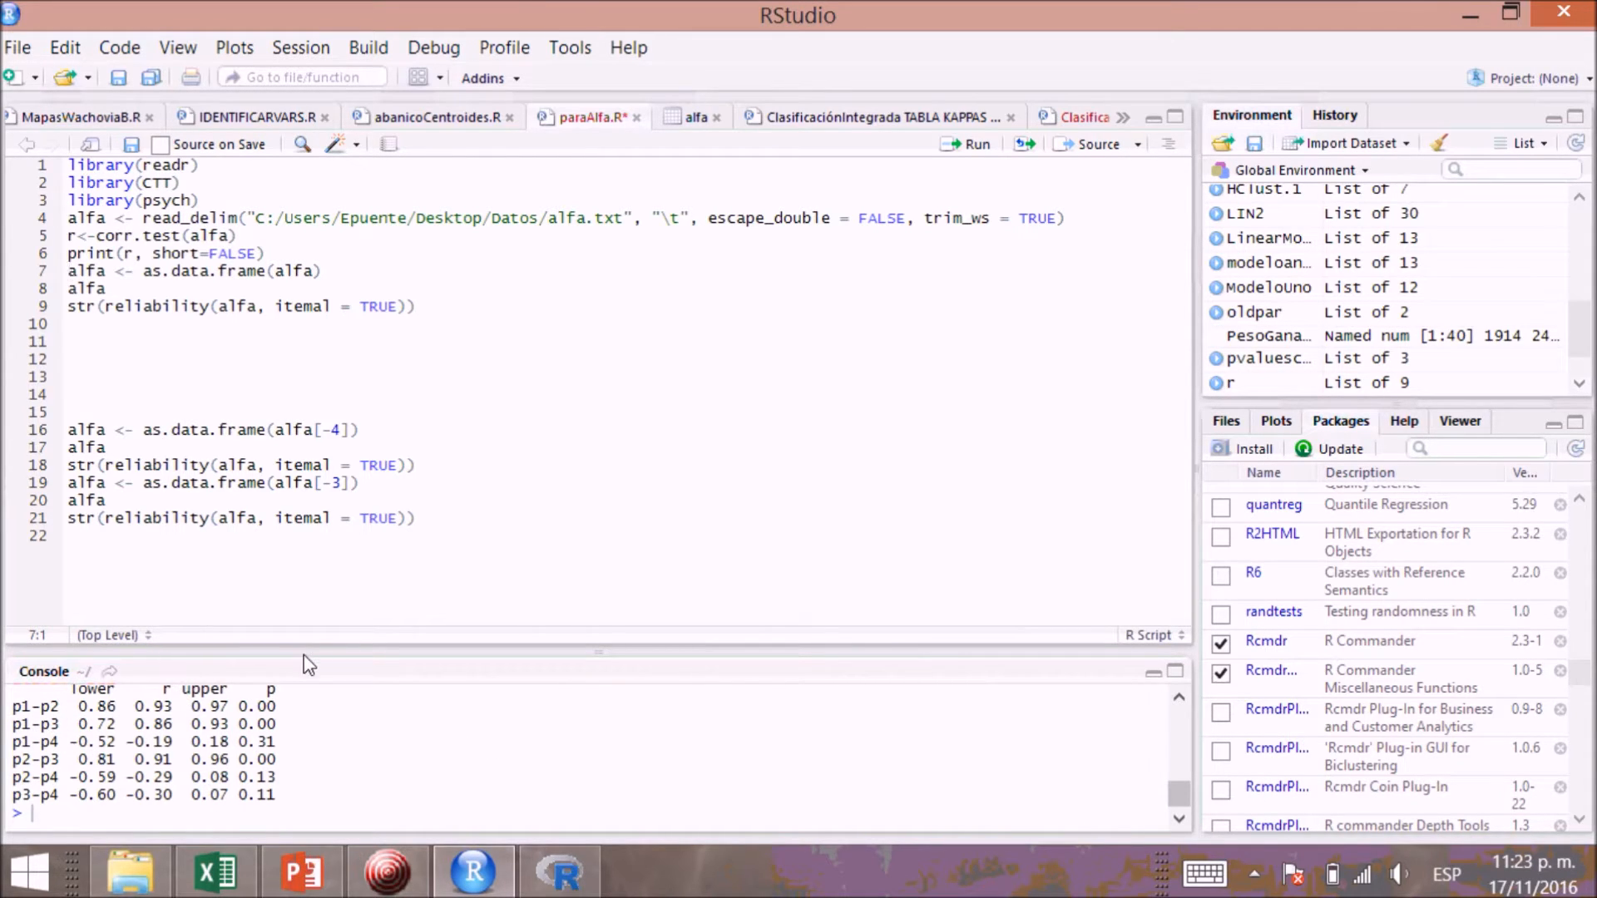
drag(305, 654, 347, 337)
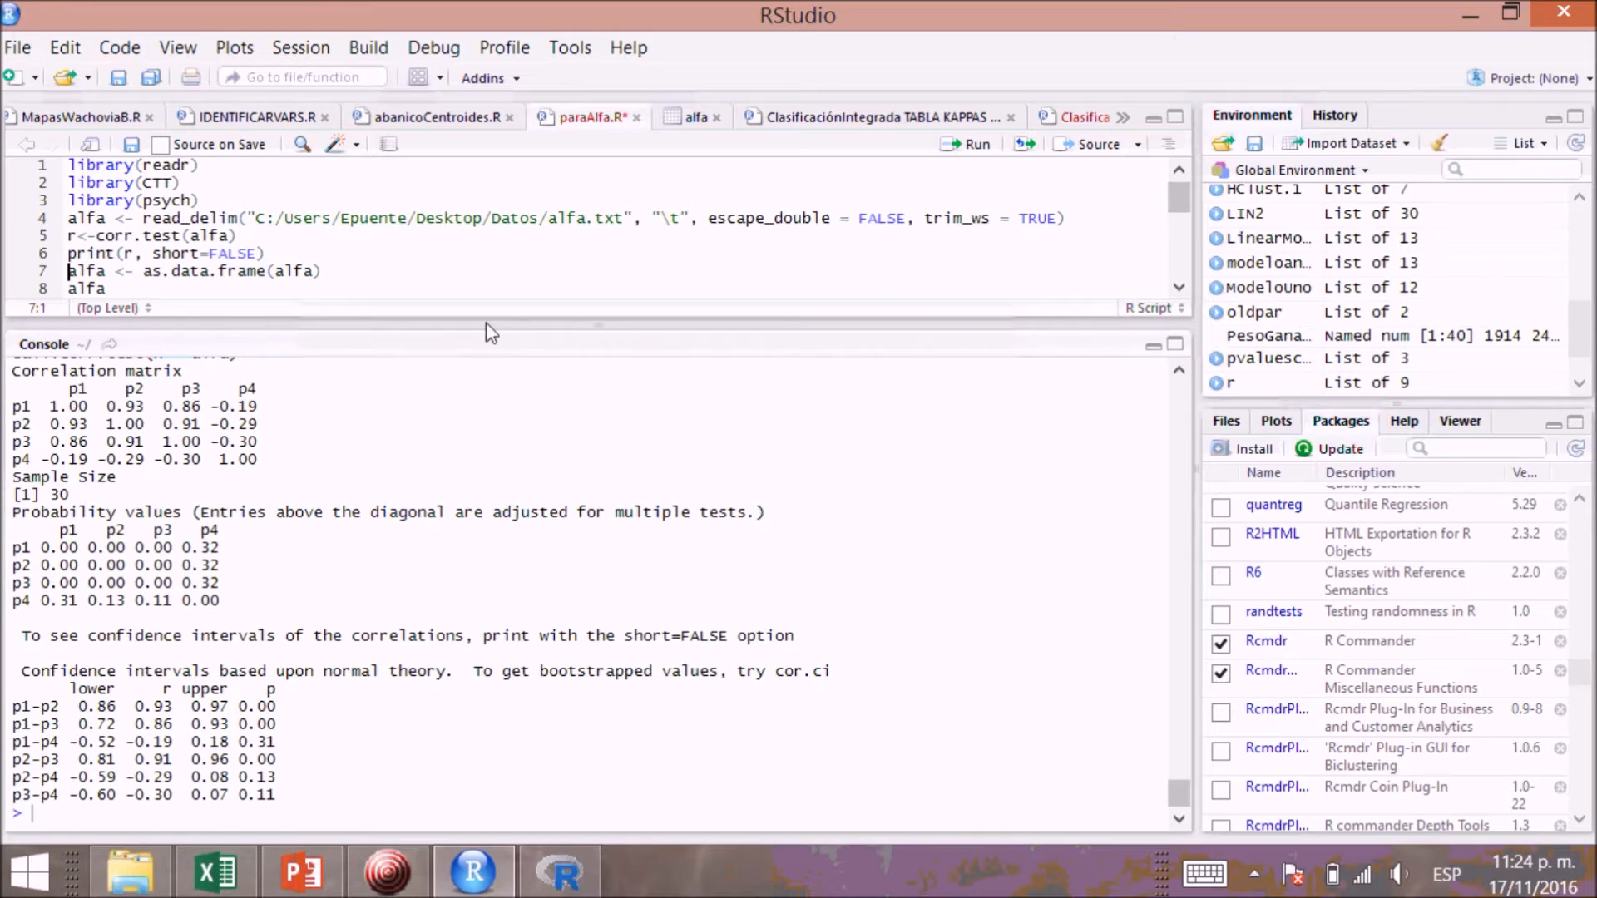
Enlarge the script editor and run the lines that convert alfa to a data frame and display it.
drag(463, 332, 426, 563)
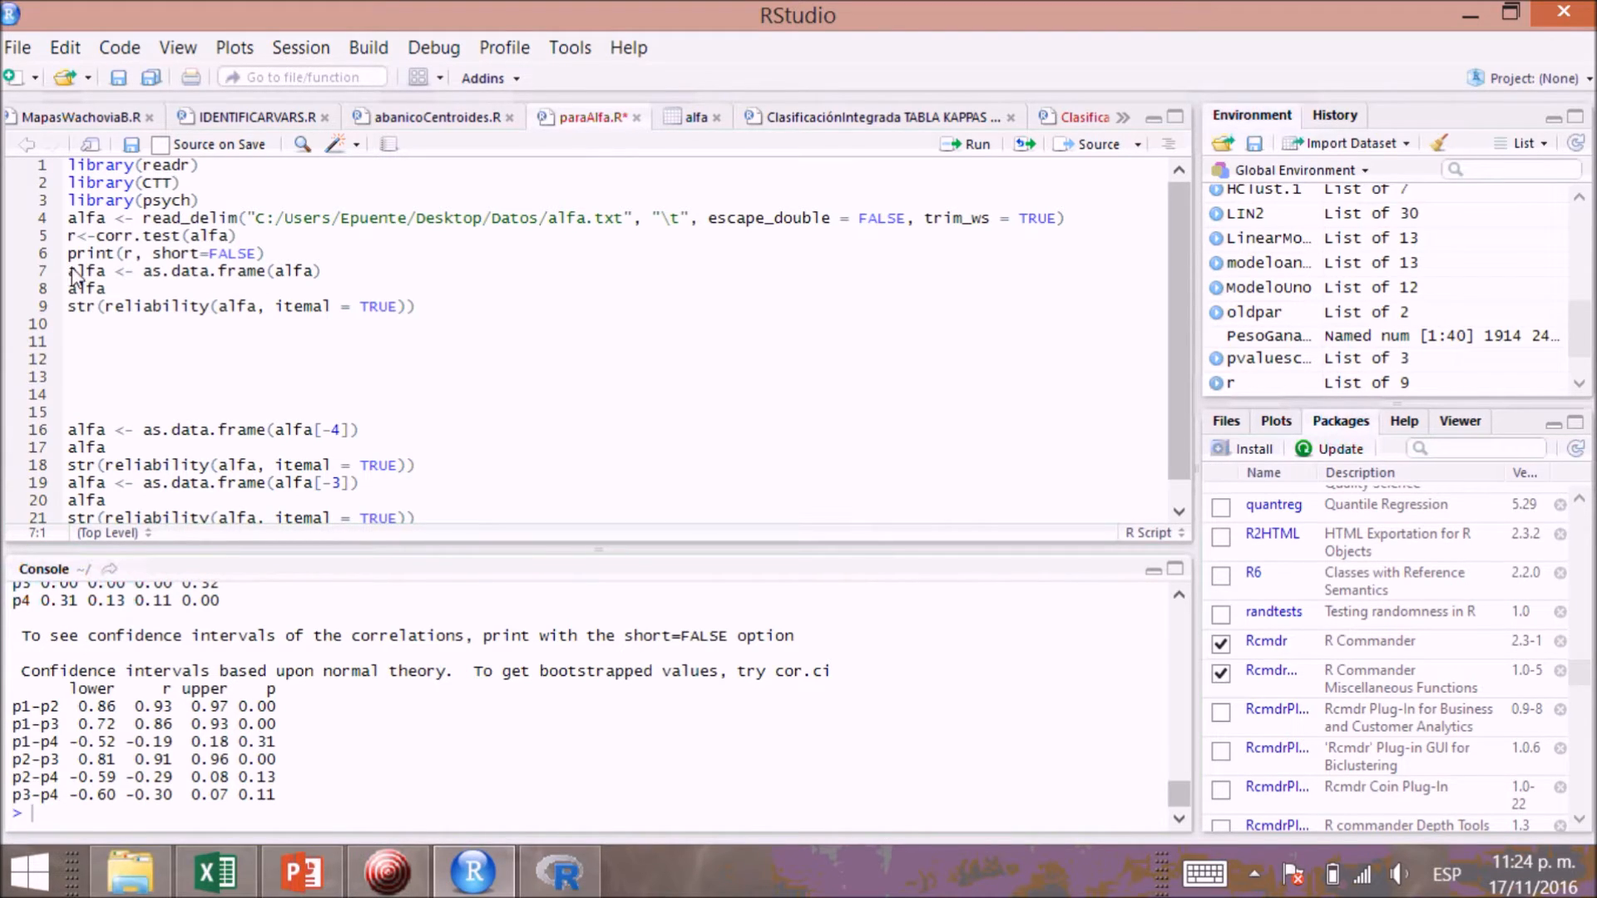
click(955, 150)
click(954, 149)
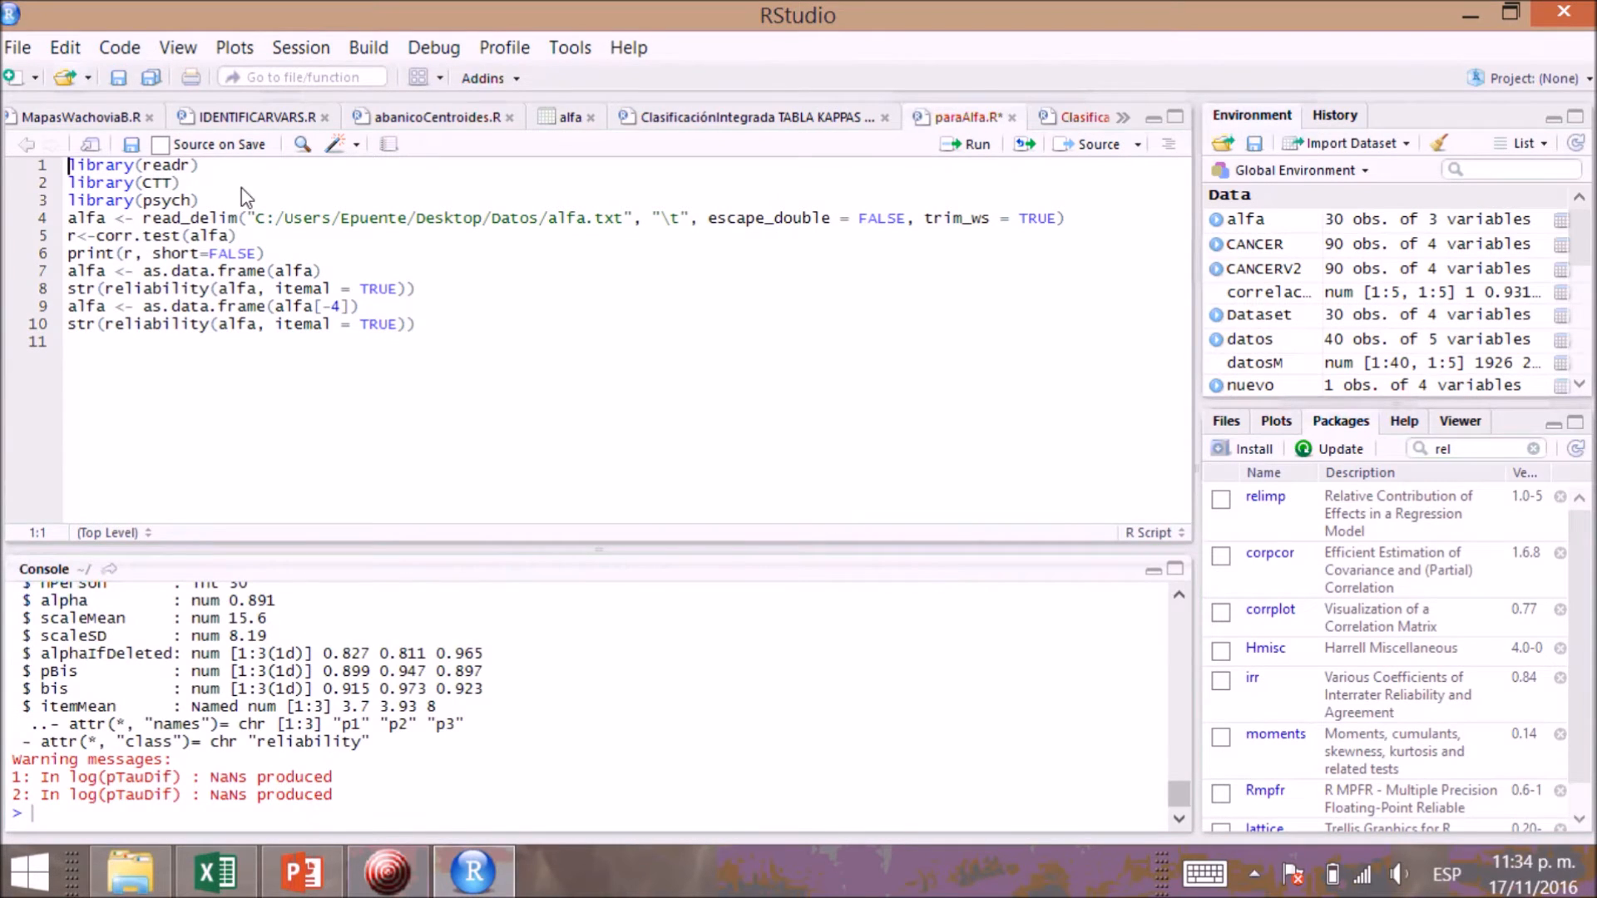
Load the readr, CTT and psych packages again from the shortened ten-line paraAlfa.R script.
click(959, 148)
click(959, 148)
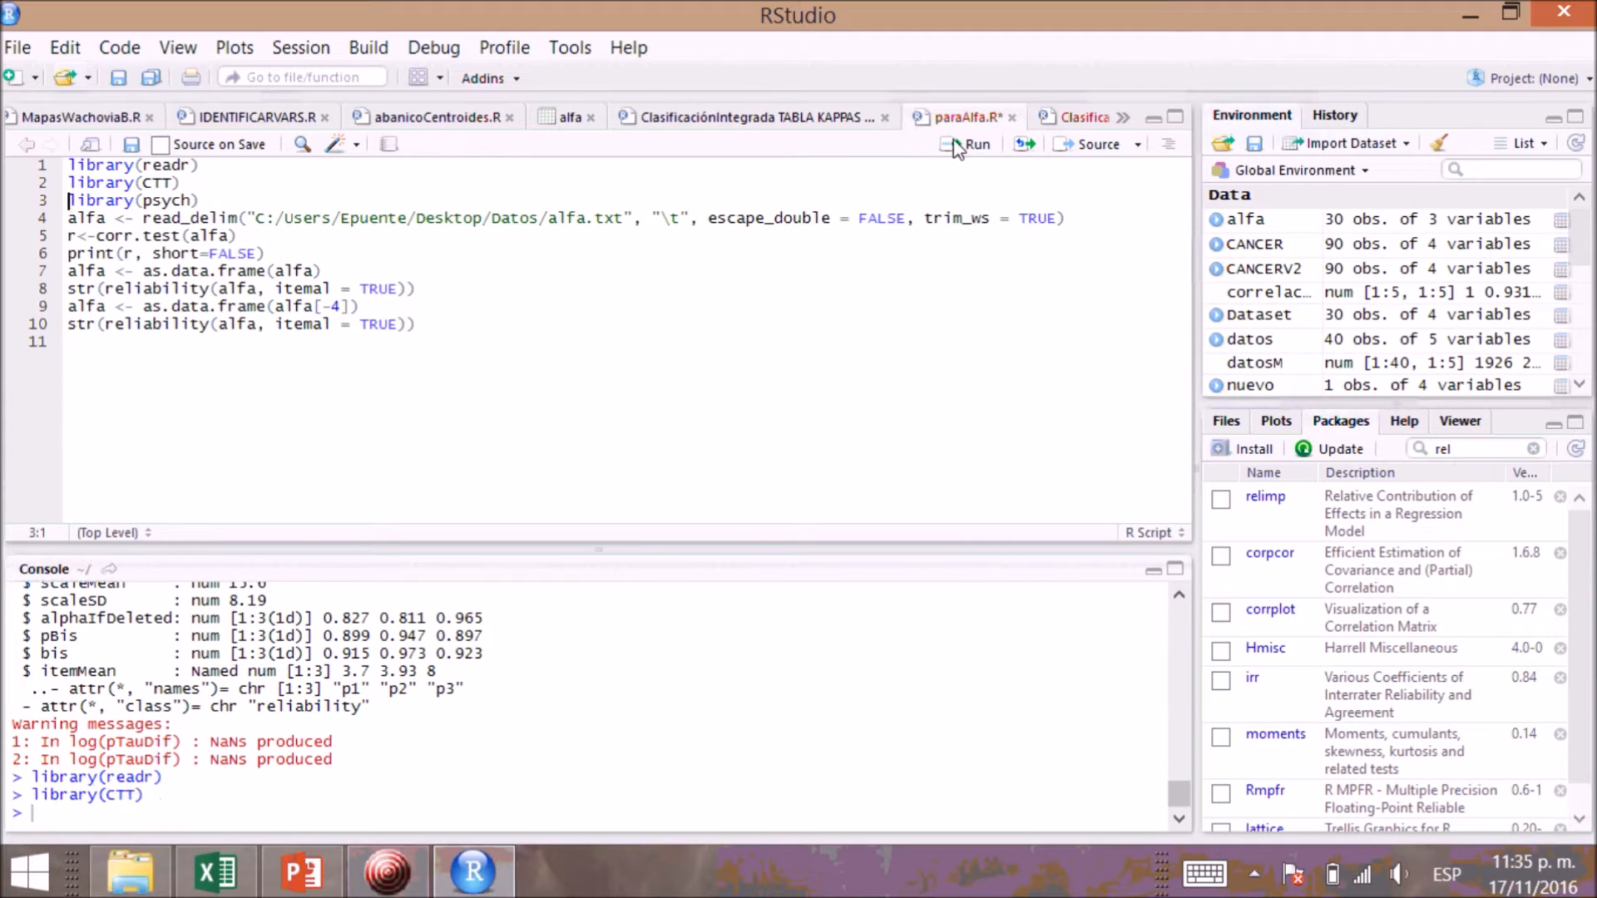
click(958, 148)
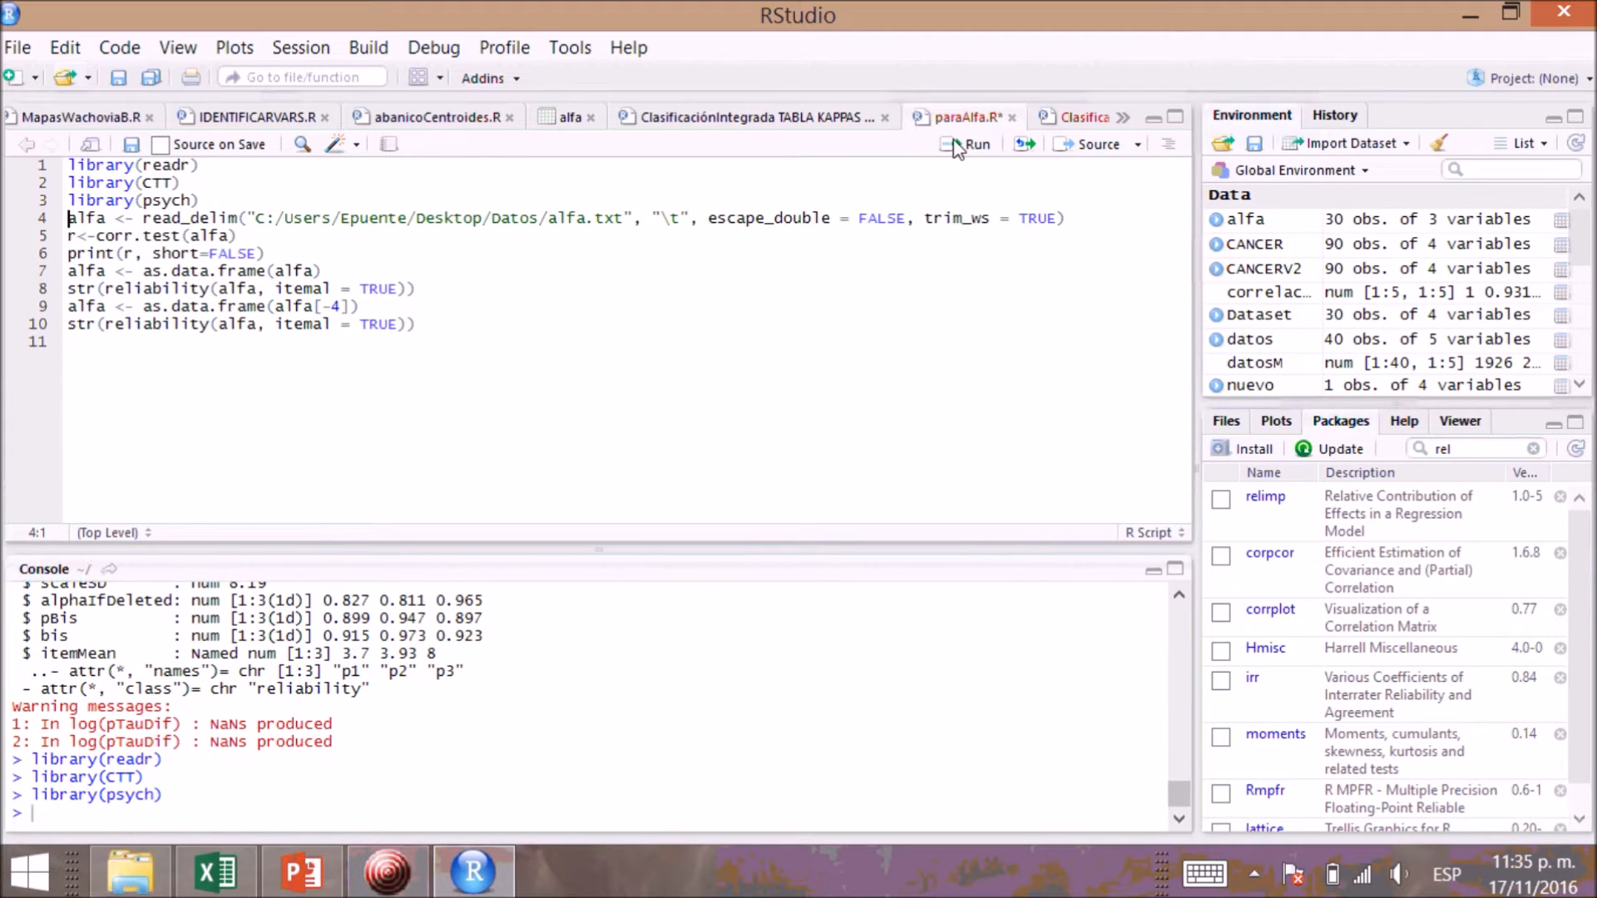
Import alfa.txt again, then run corr.test on alfa and print r with short=FALSE.
click(958, 148)
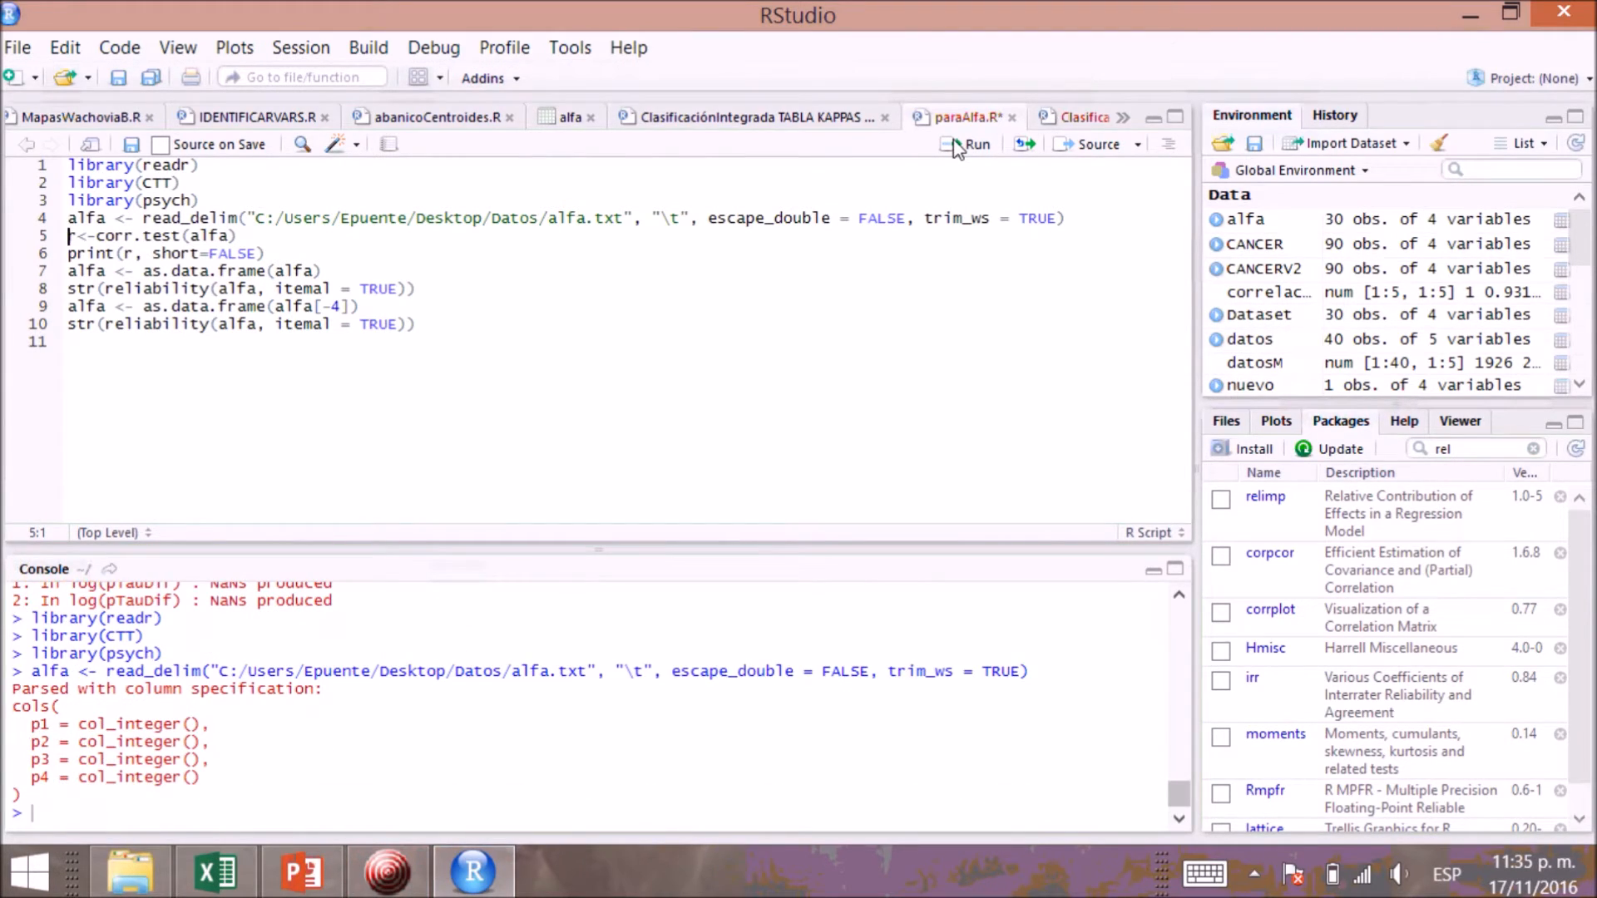
click(958, 148)
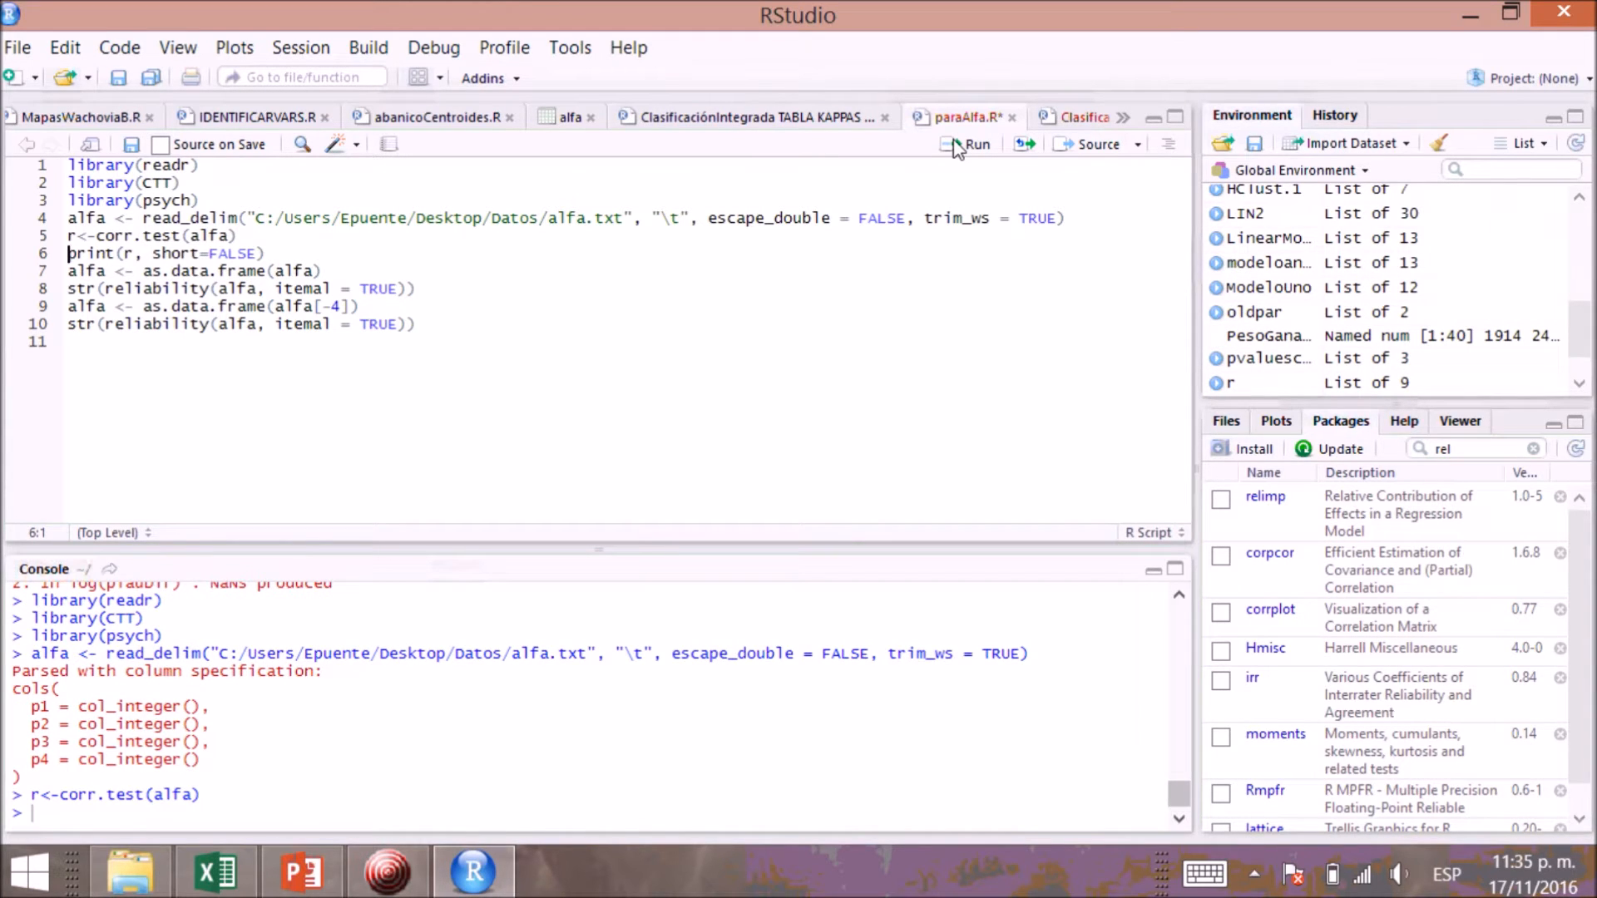
click(958, 148)
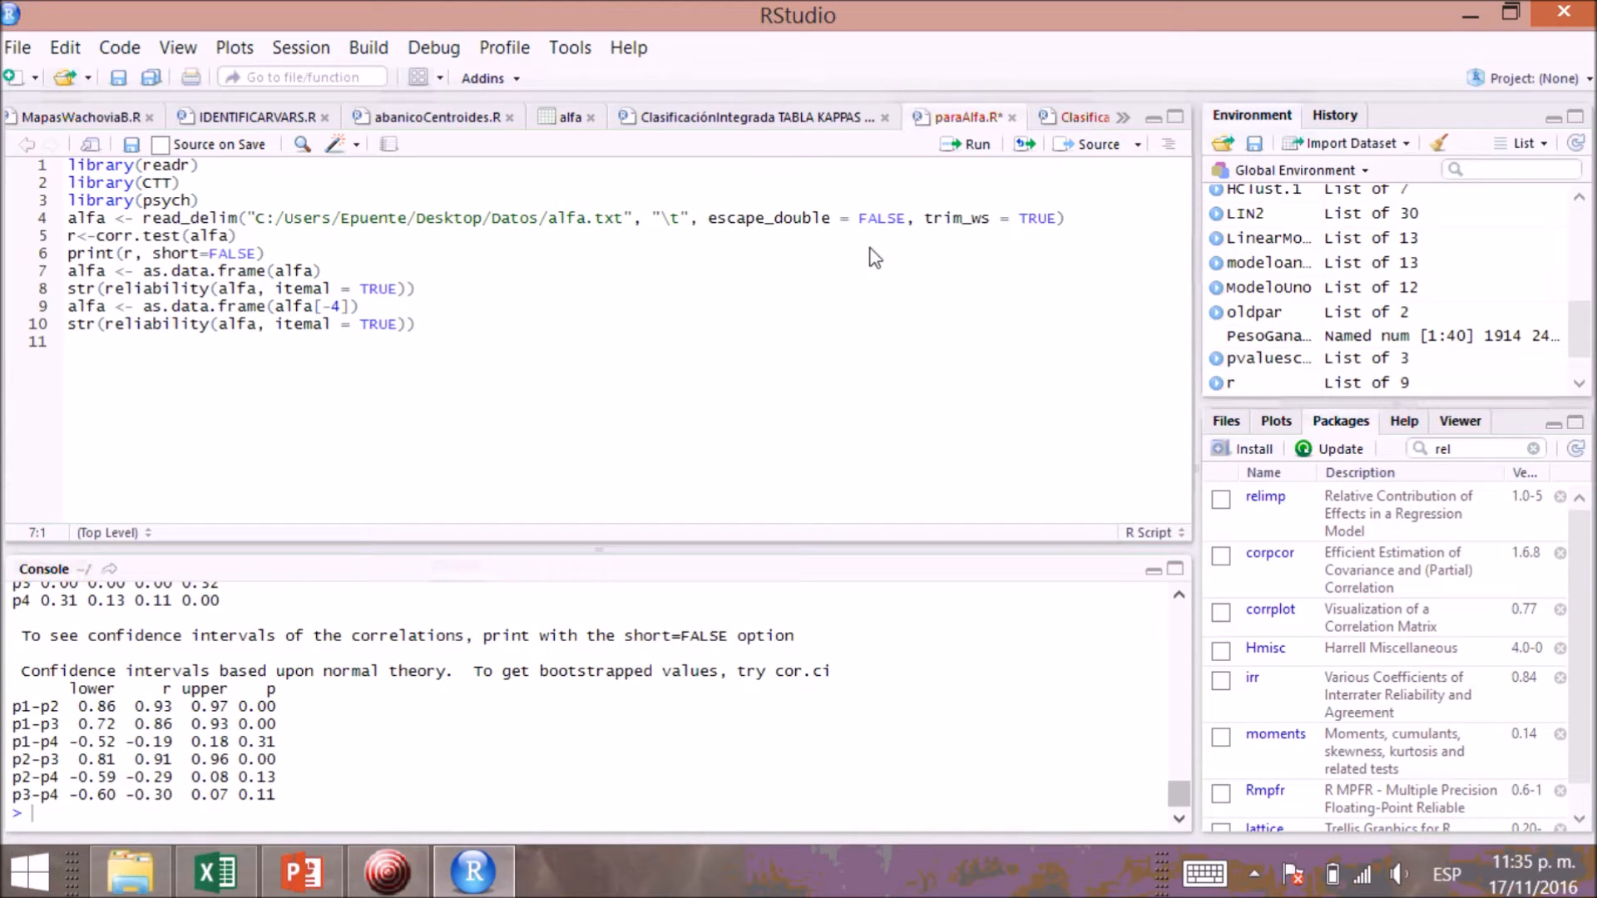
Add blank console prompts and examine the correlation matrix, probability values and confidence intervals for items p1 to p4.
click(36, 822)
key(Return)
key(Return)
key(Return)
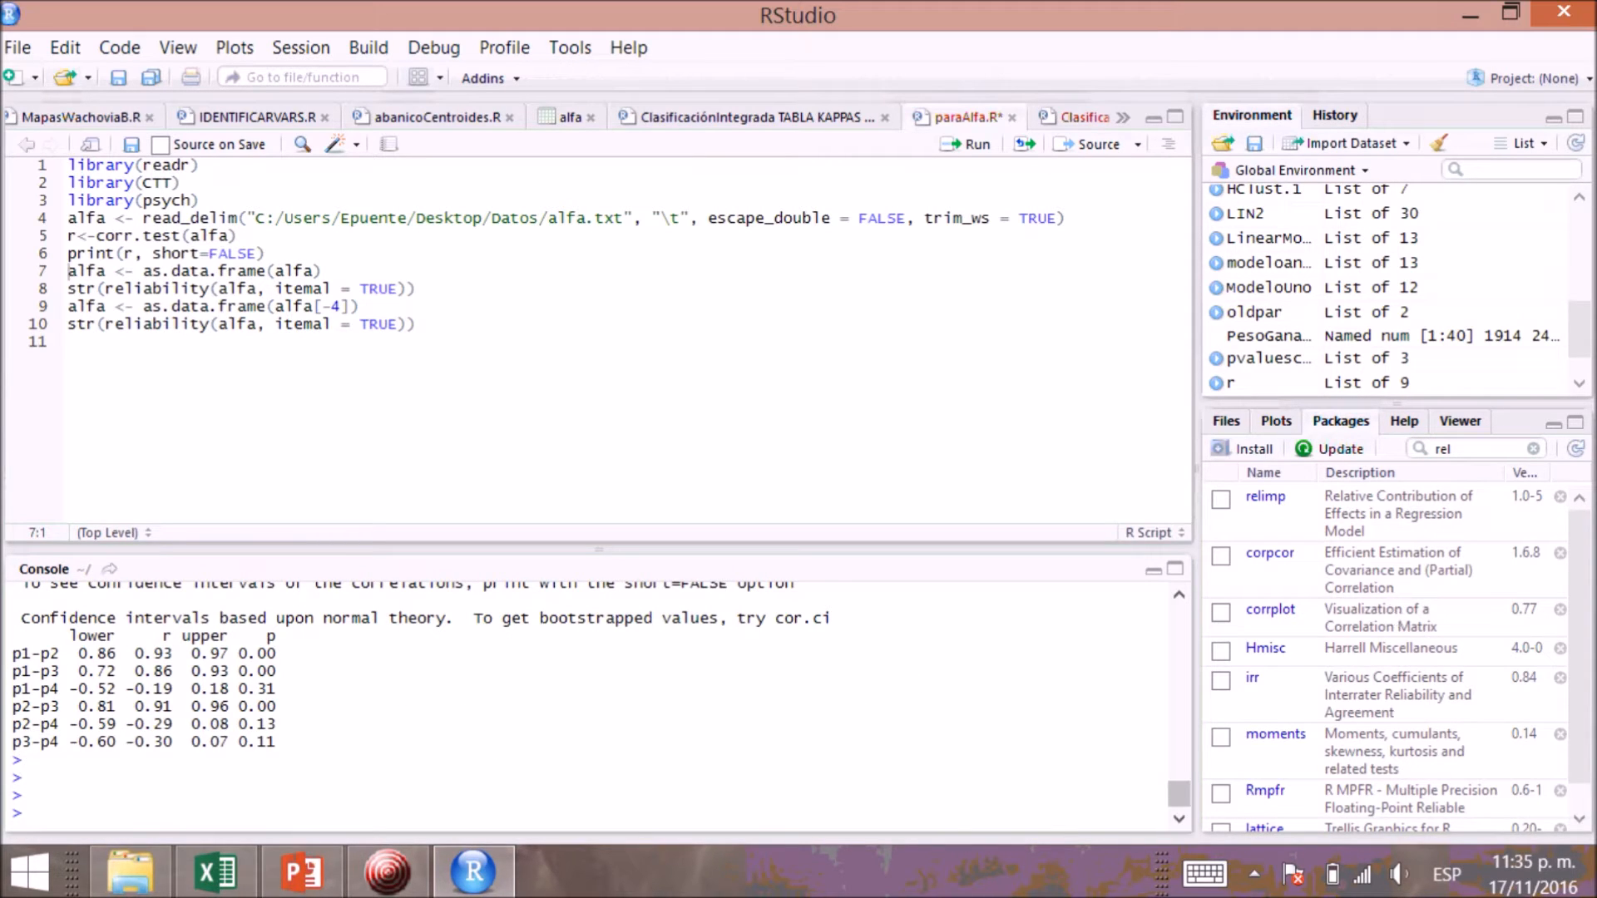
mouse_move(1180, 797)
mouse_down()
mouse_move(1179, 777)
mouse_move(1180, 800)
mouse_up()
click(1179, 595)
click(1180, 596)
click(1181, 597)
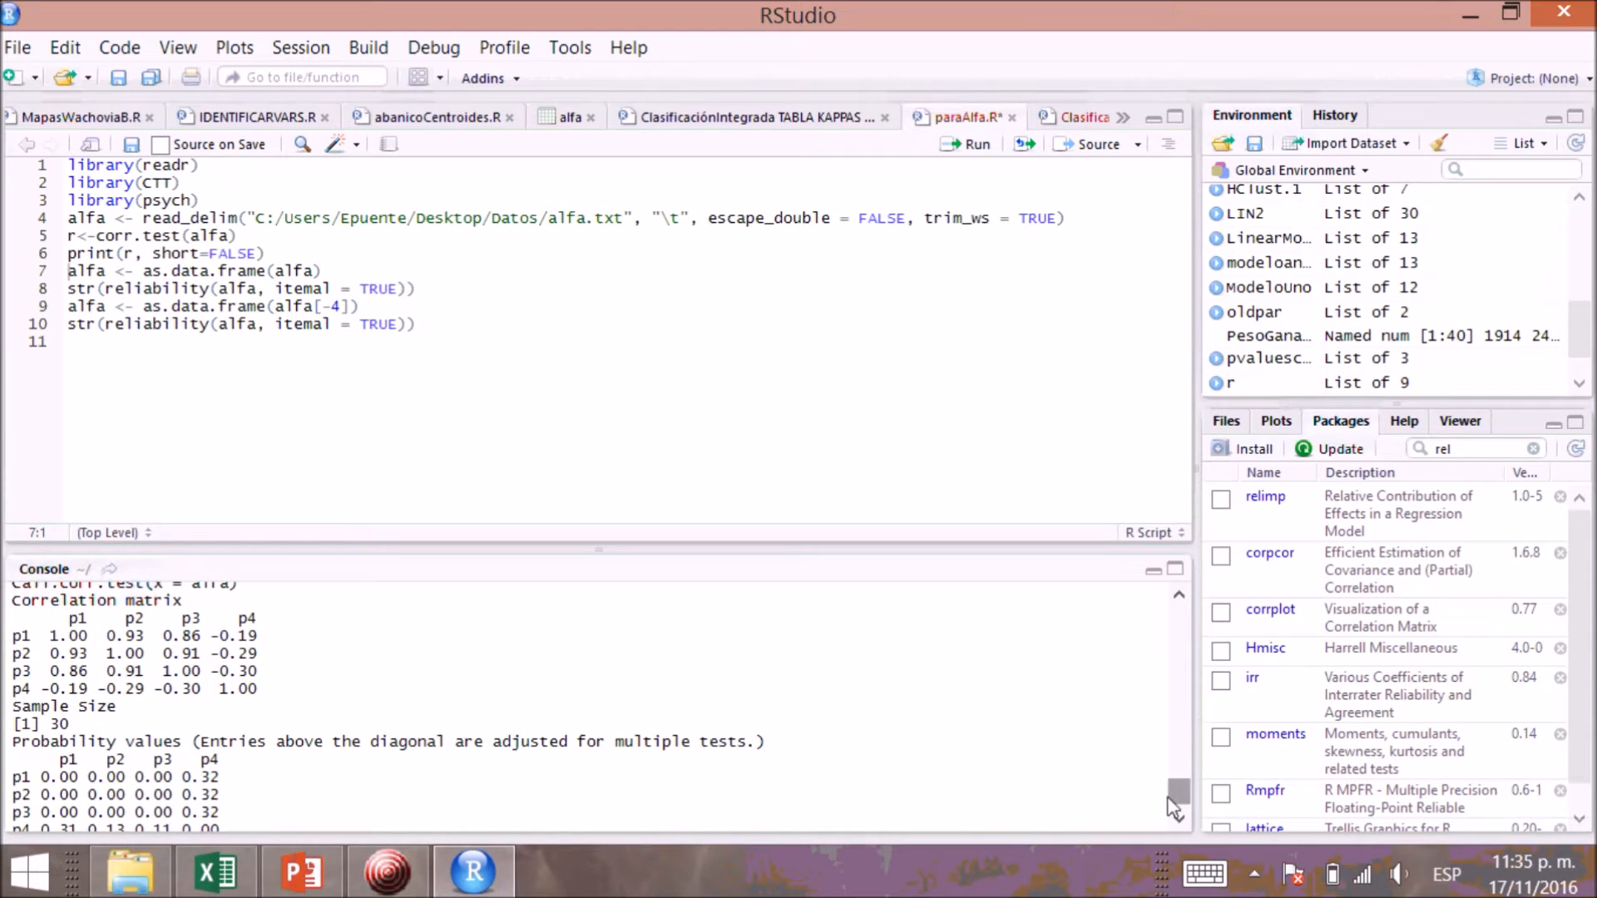
scroll(1180, 823, down, 3)
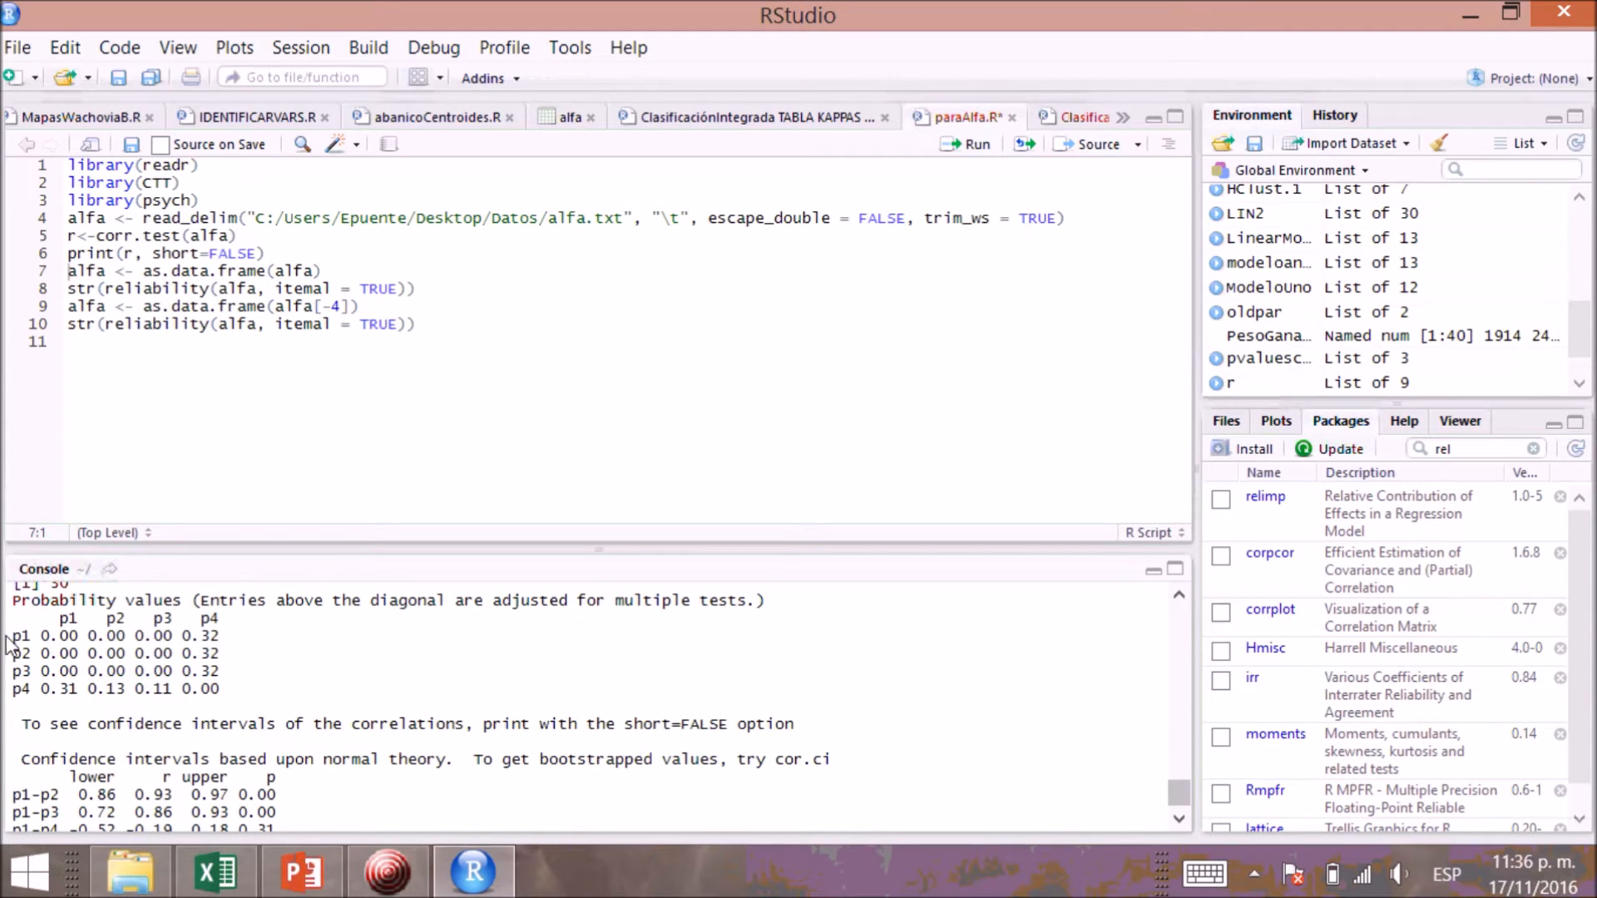
click(1180, 824)
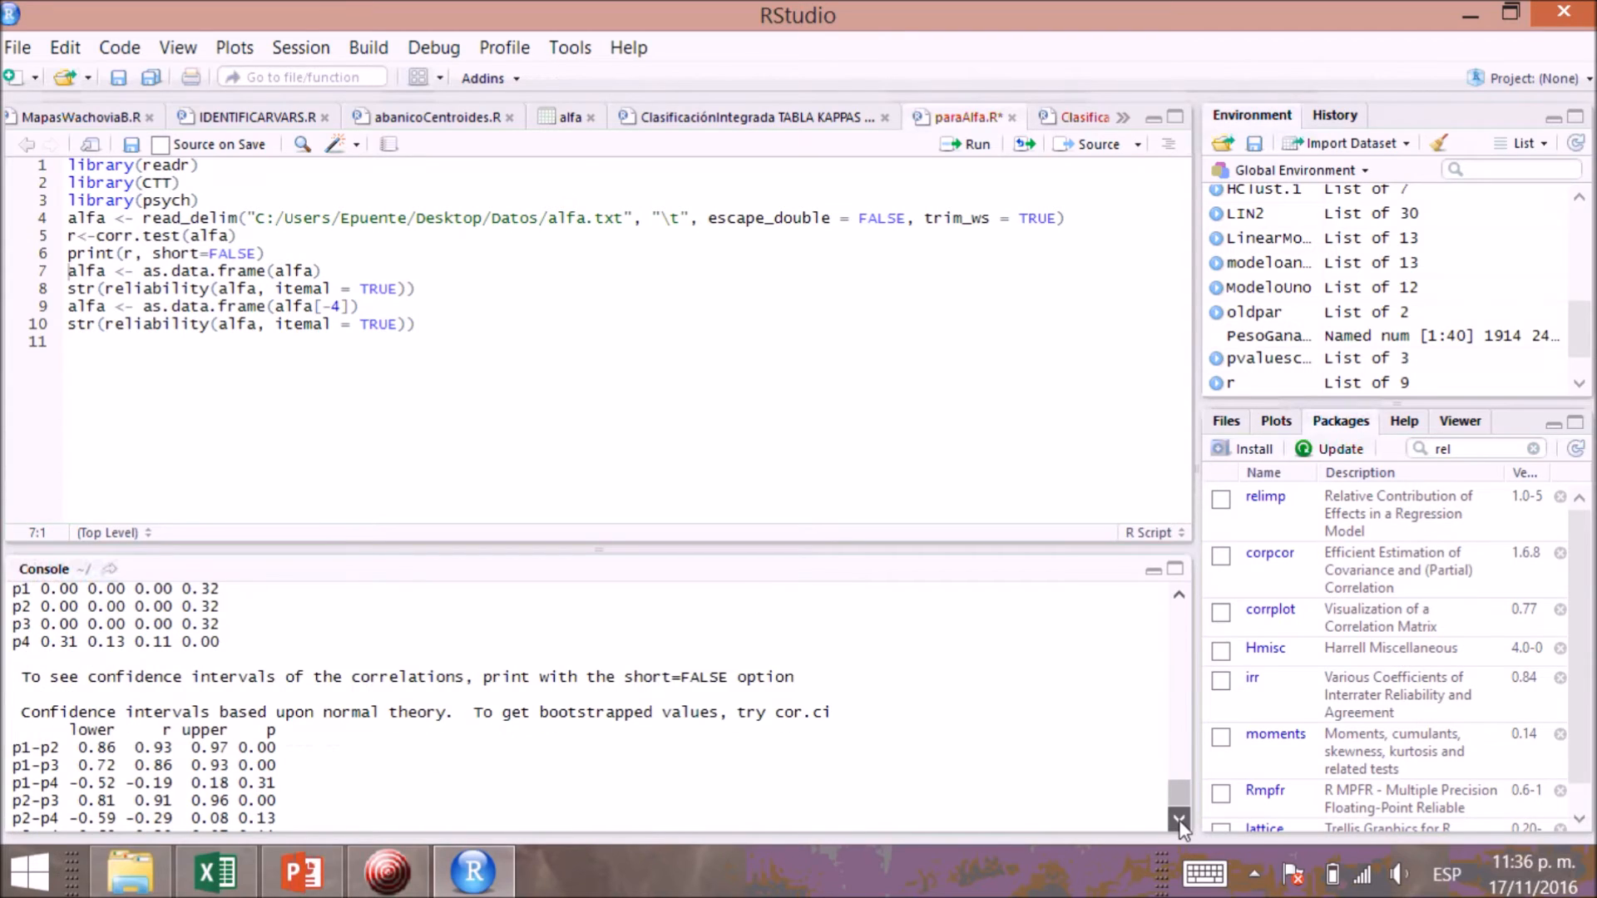
click(1180, 824)
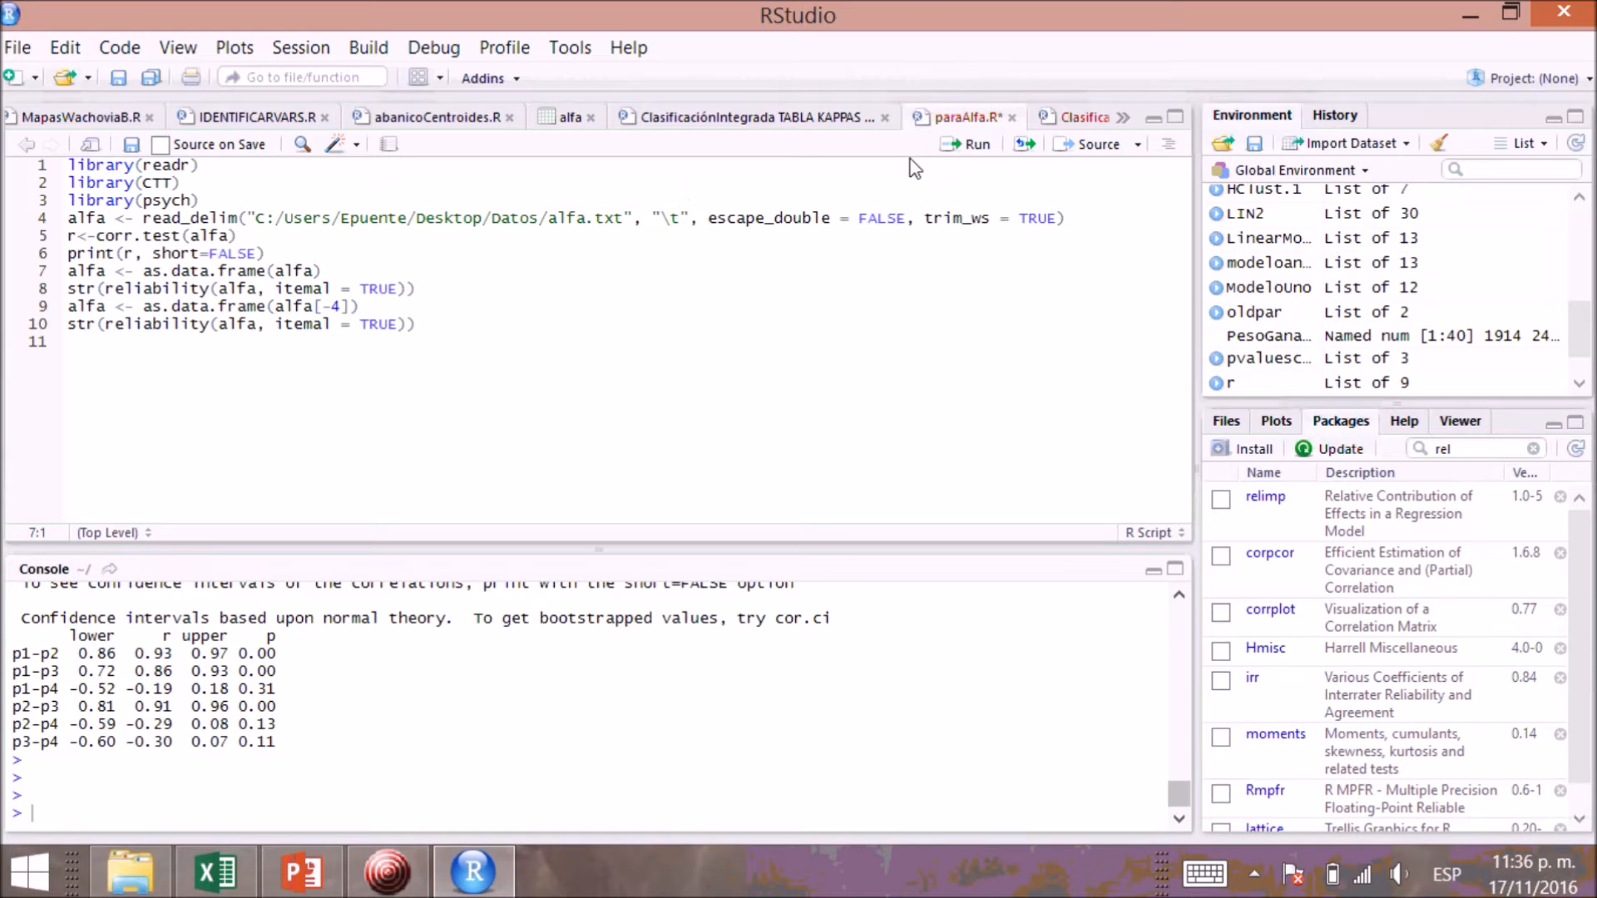
Convert alfa to a data frame and run its four-item reliability analysis, enlarging the console to show the full output.
click(951, 146)
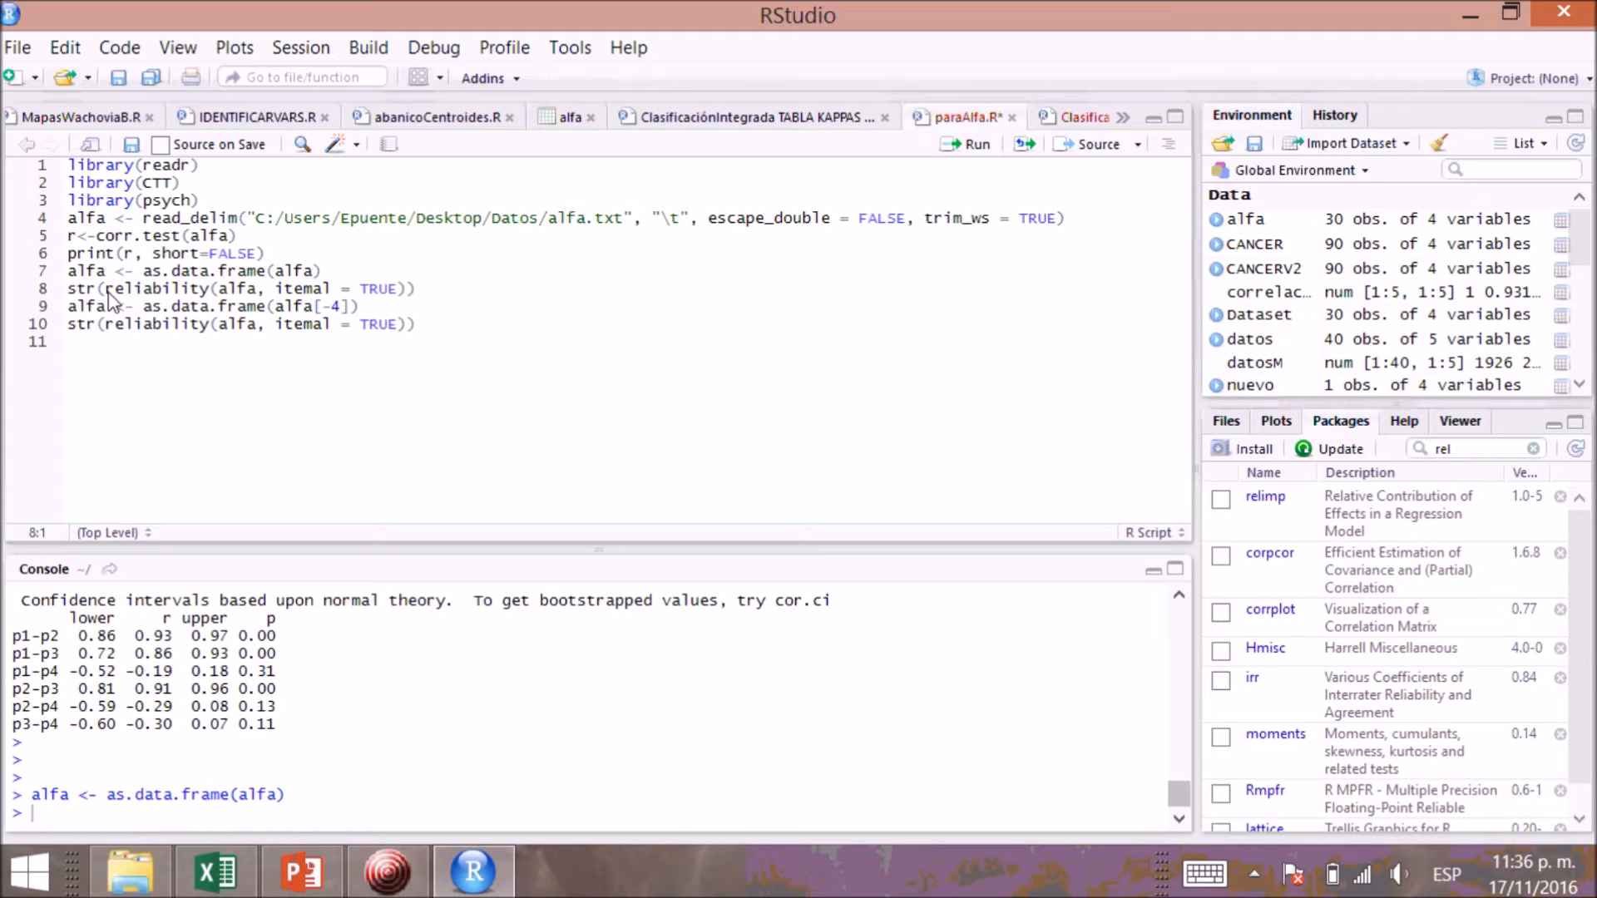
mouse_move(111, 299)
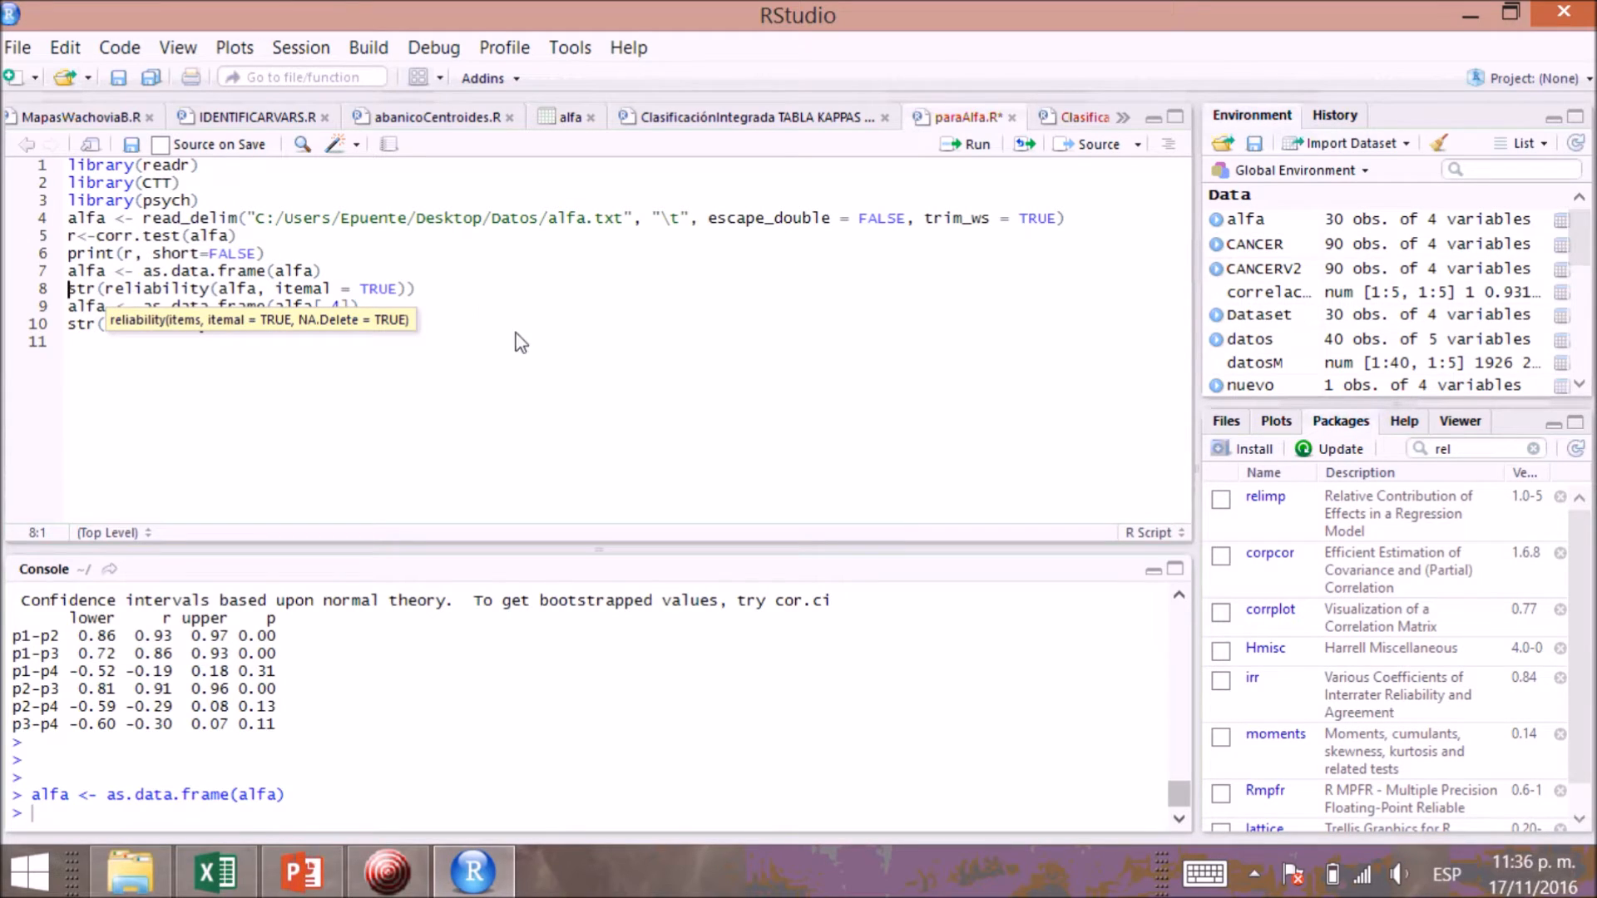
click(953, 148)
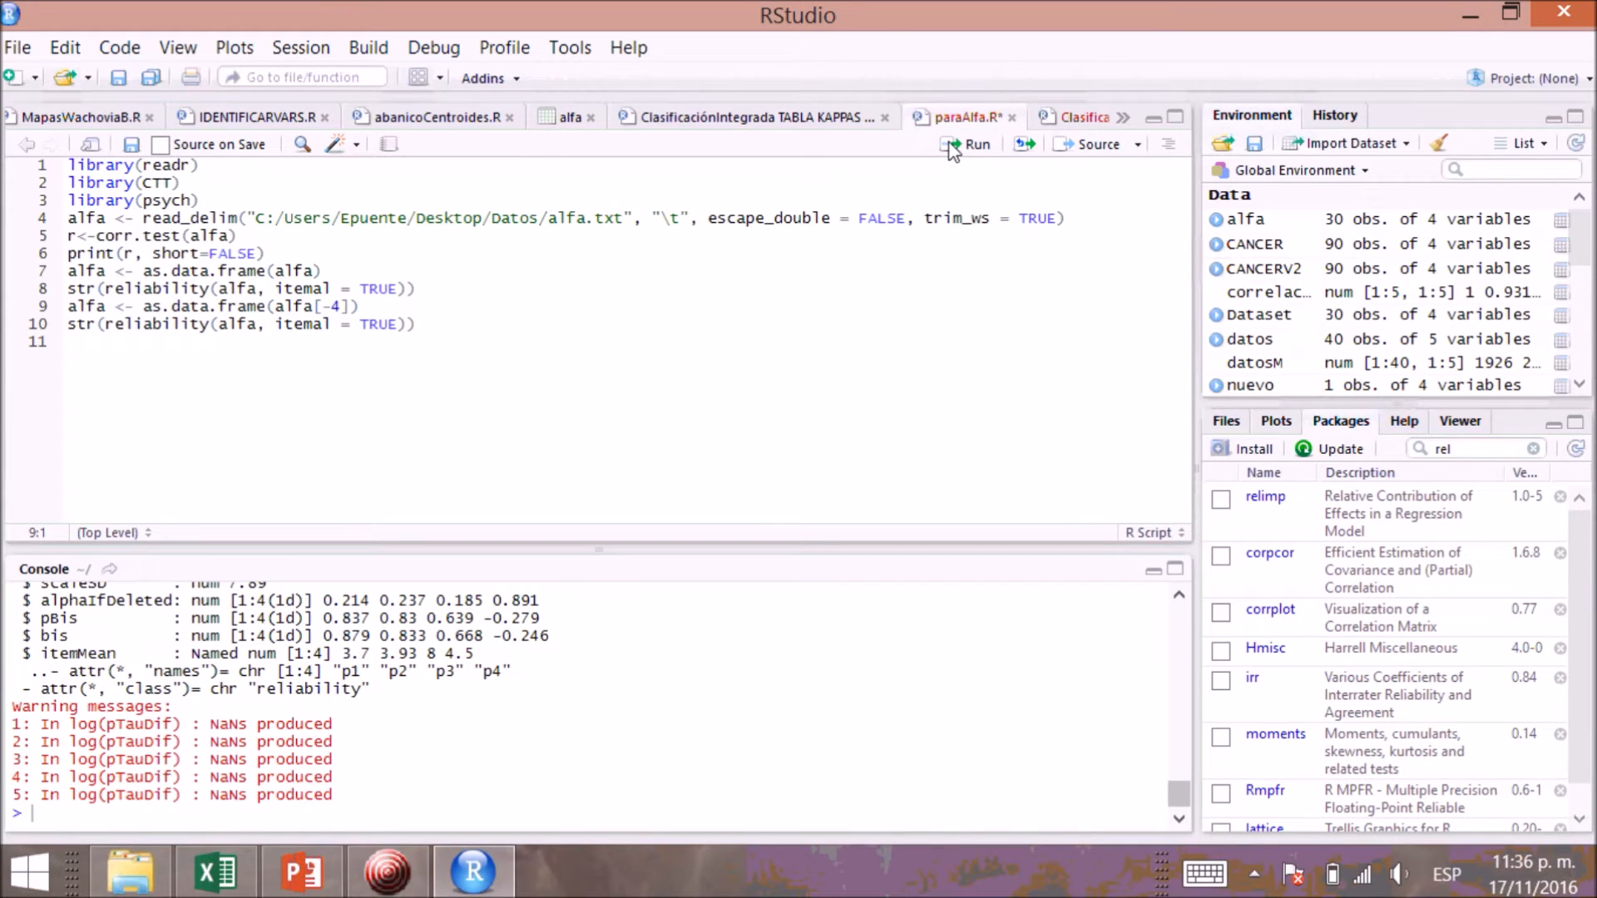
scroll(1179, 603, up, 2)
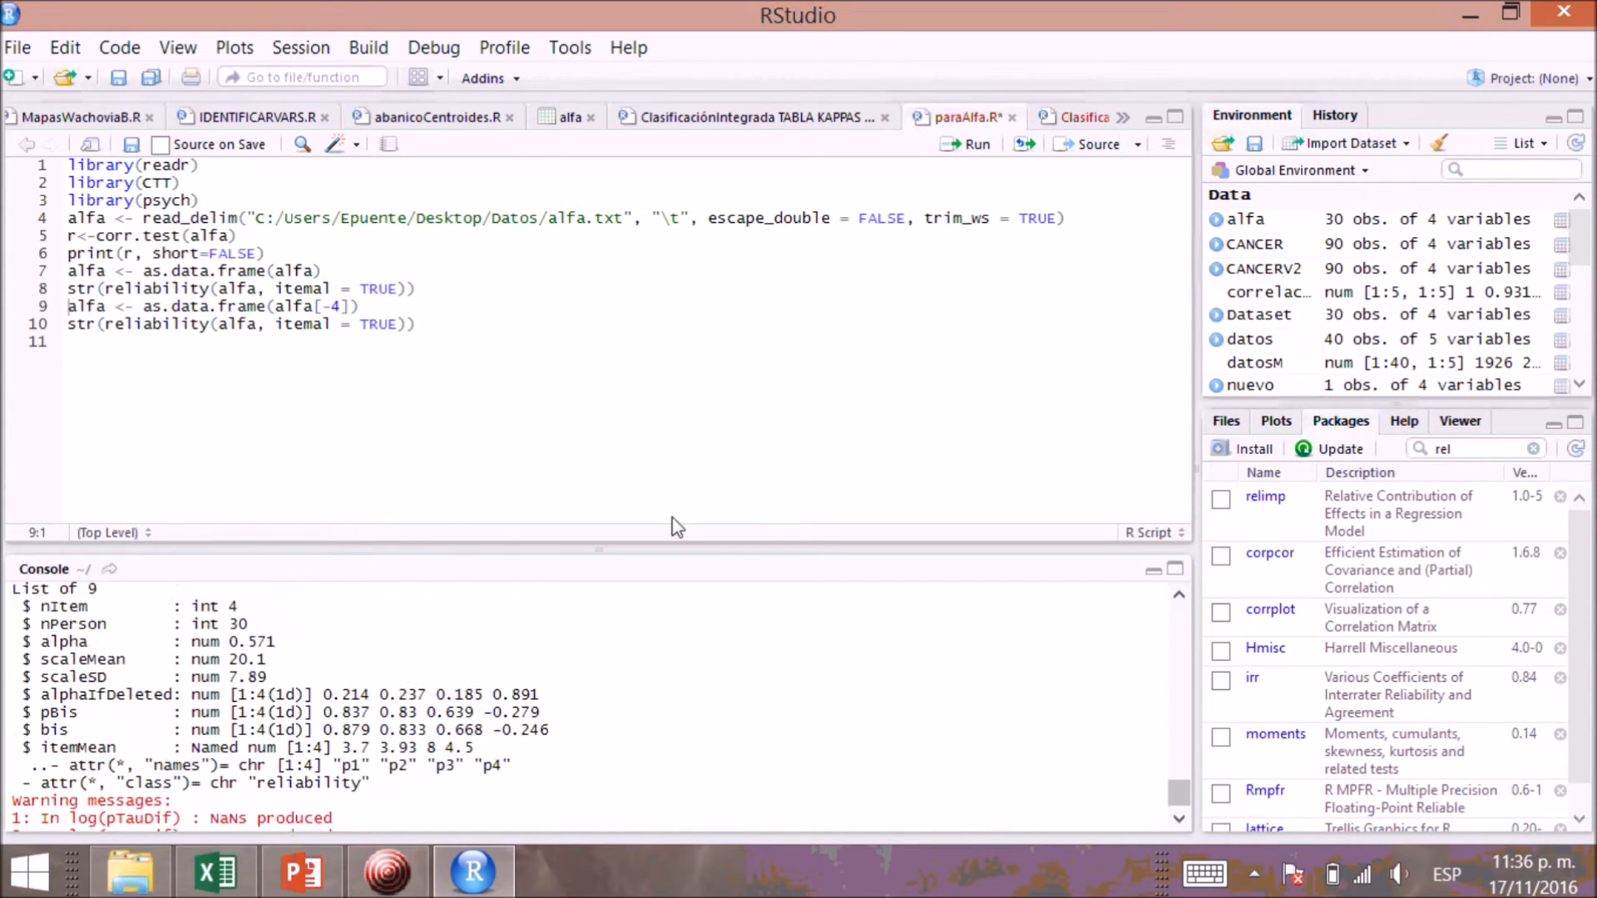
drag(449, 556, 464, 408)
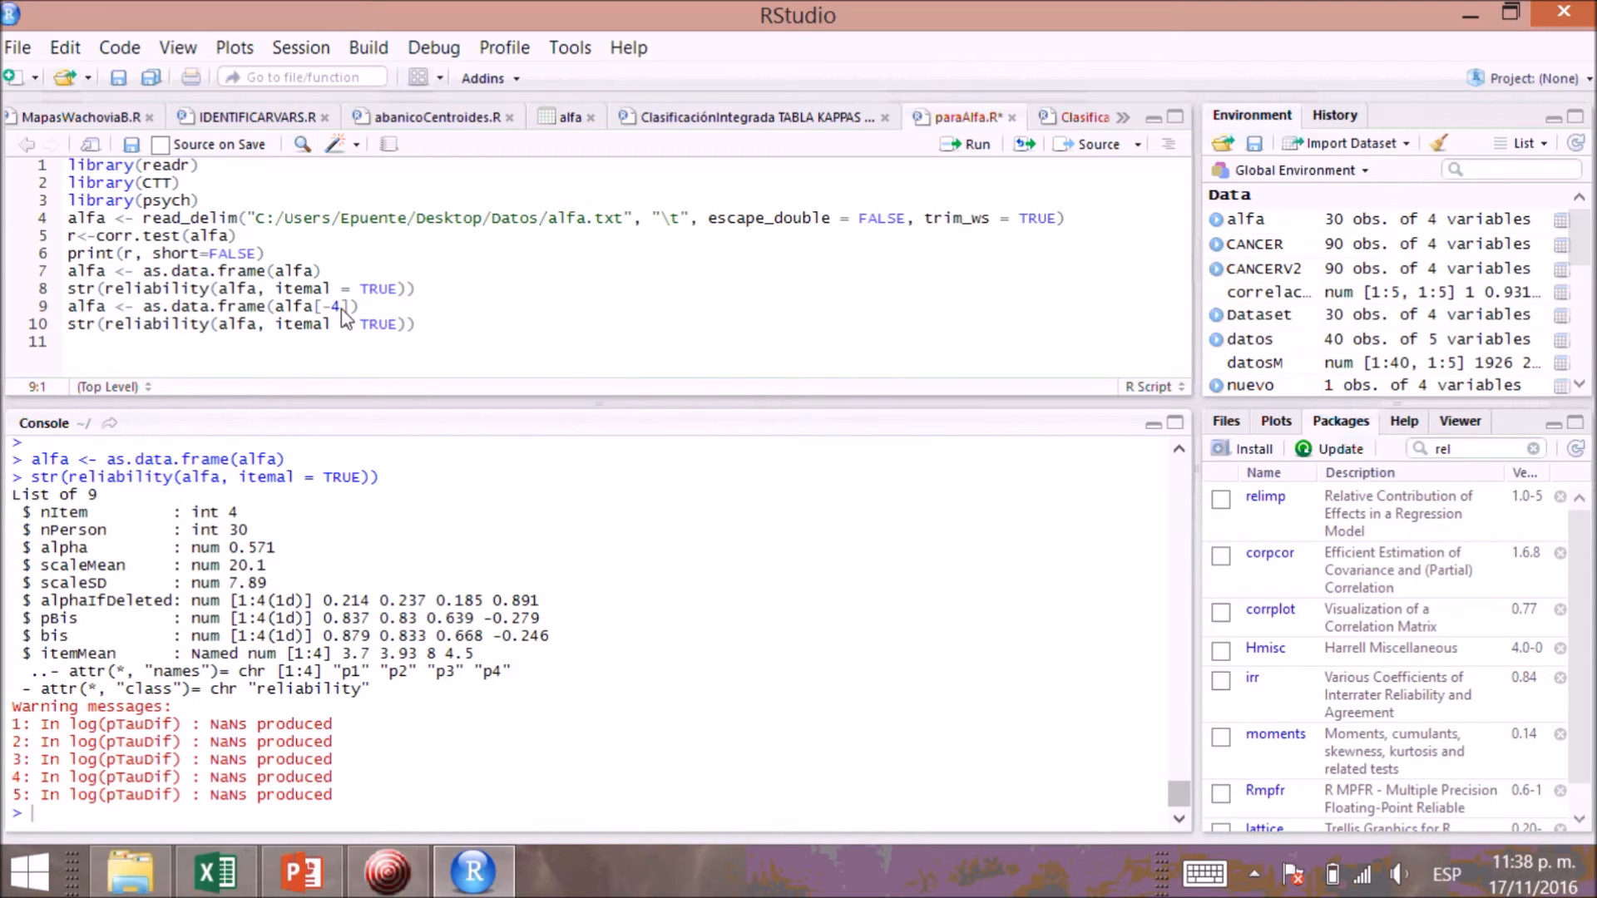
Run the alfa[-4] line to drop the fourth item, and insert a line reading alfa below it in the script.
click(952, 150)
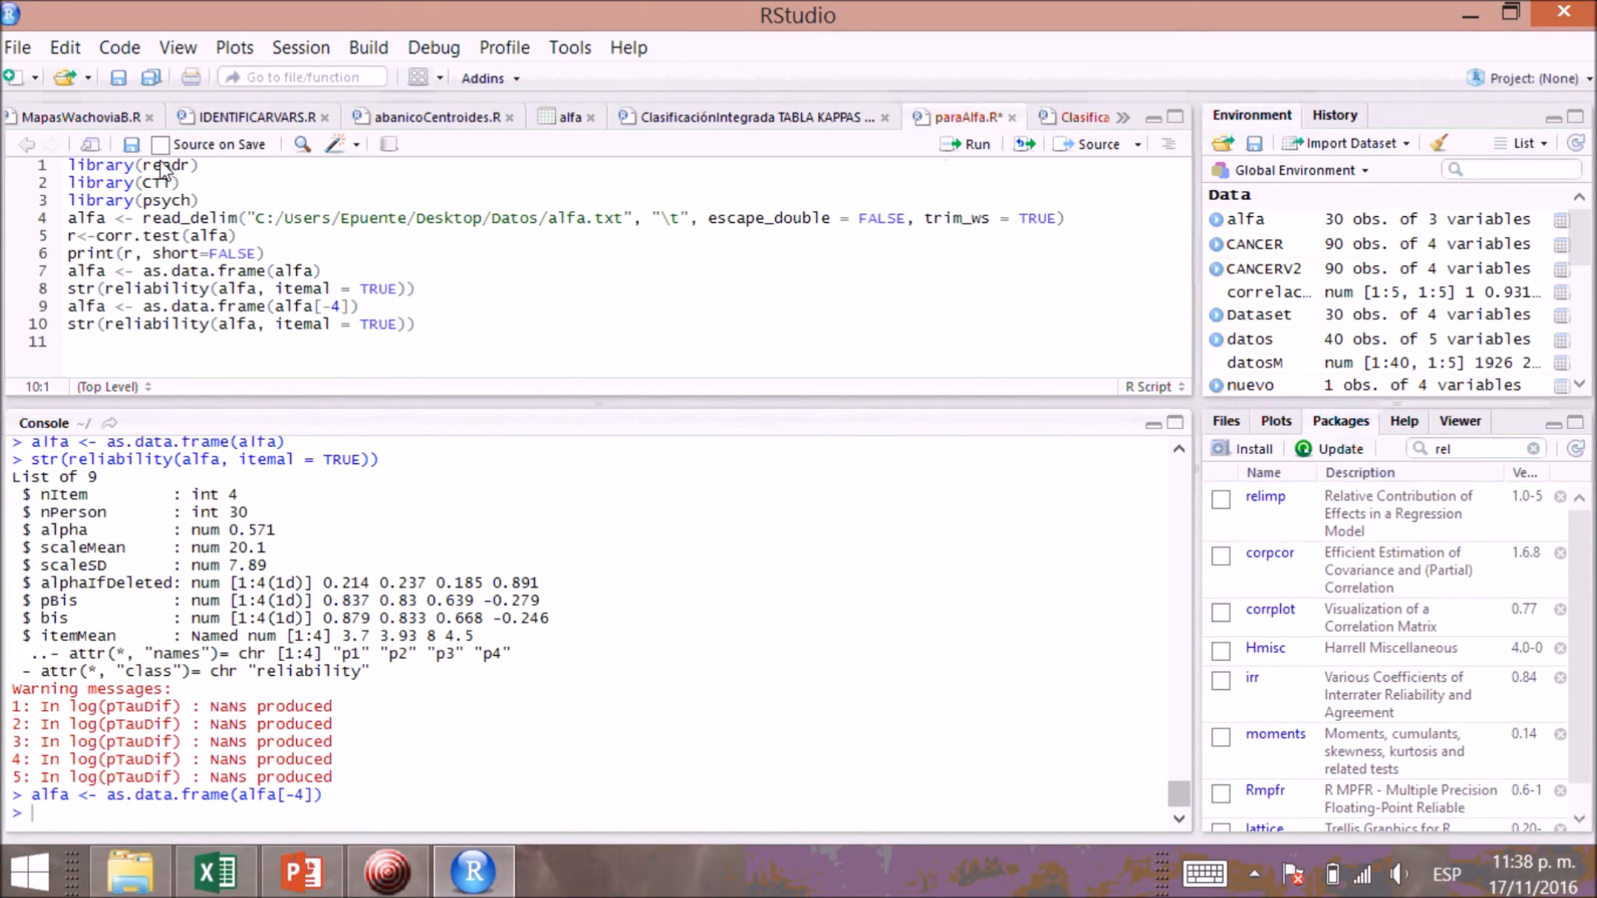
key(Return)
click(78, 324)
text(alfa)
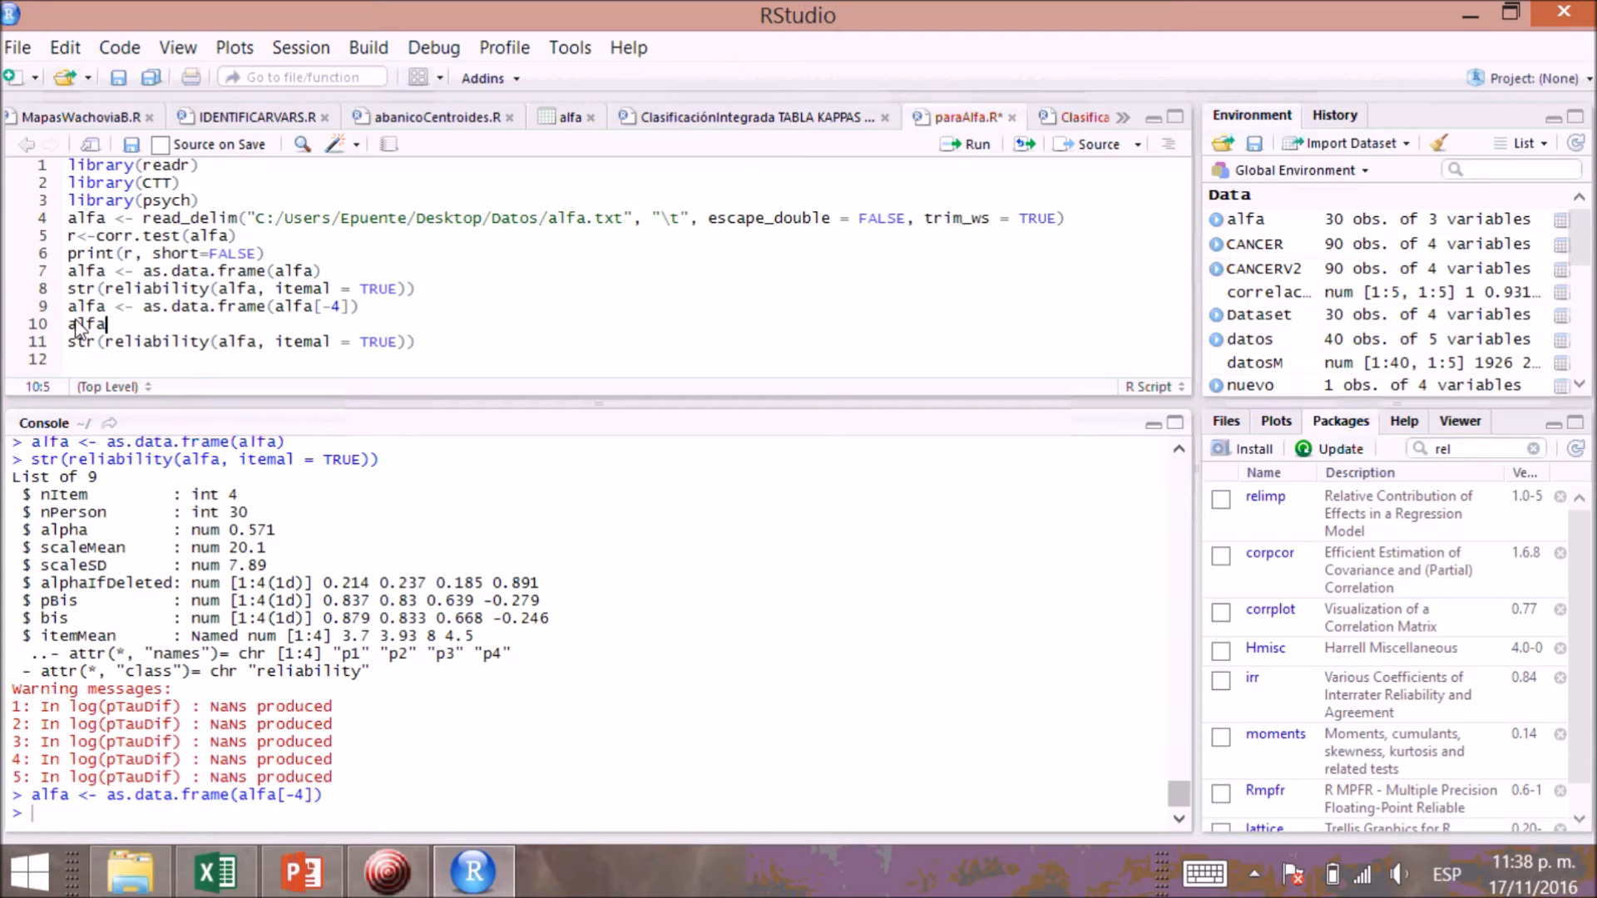
Display the three-item alfa data by running the added line, and run the reliability analysis on it.
click(957, 144)
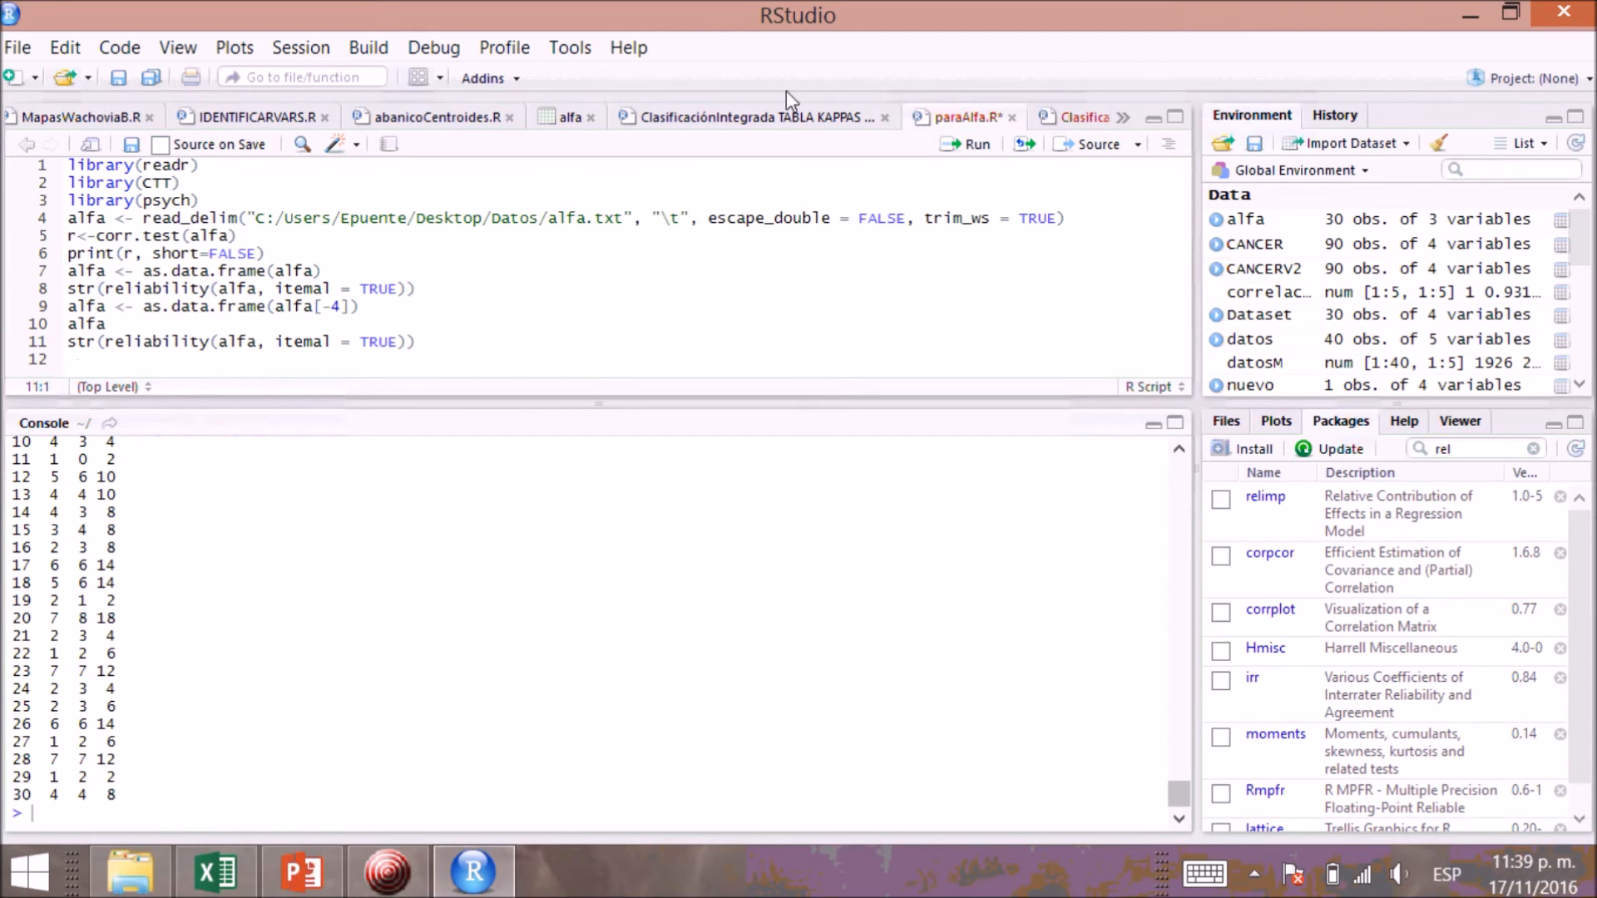
click(965, 144)
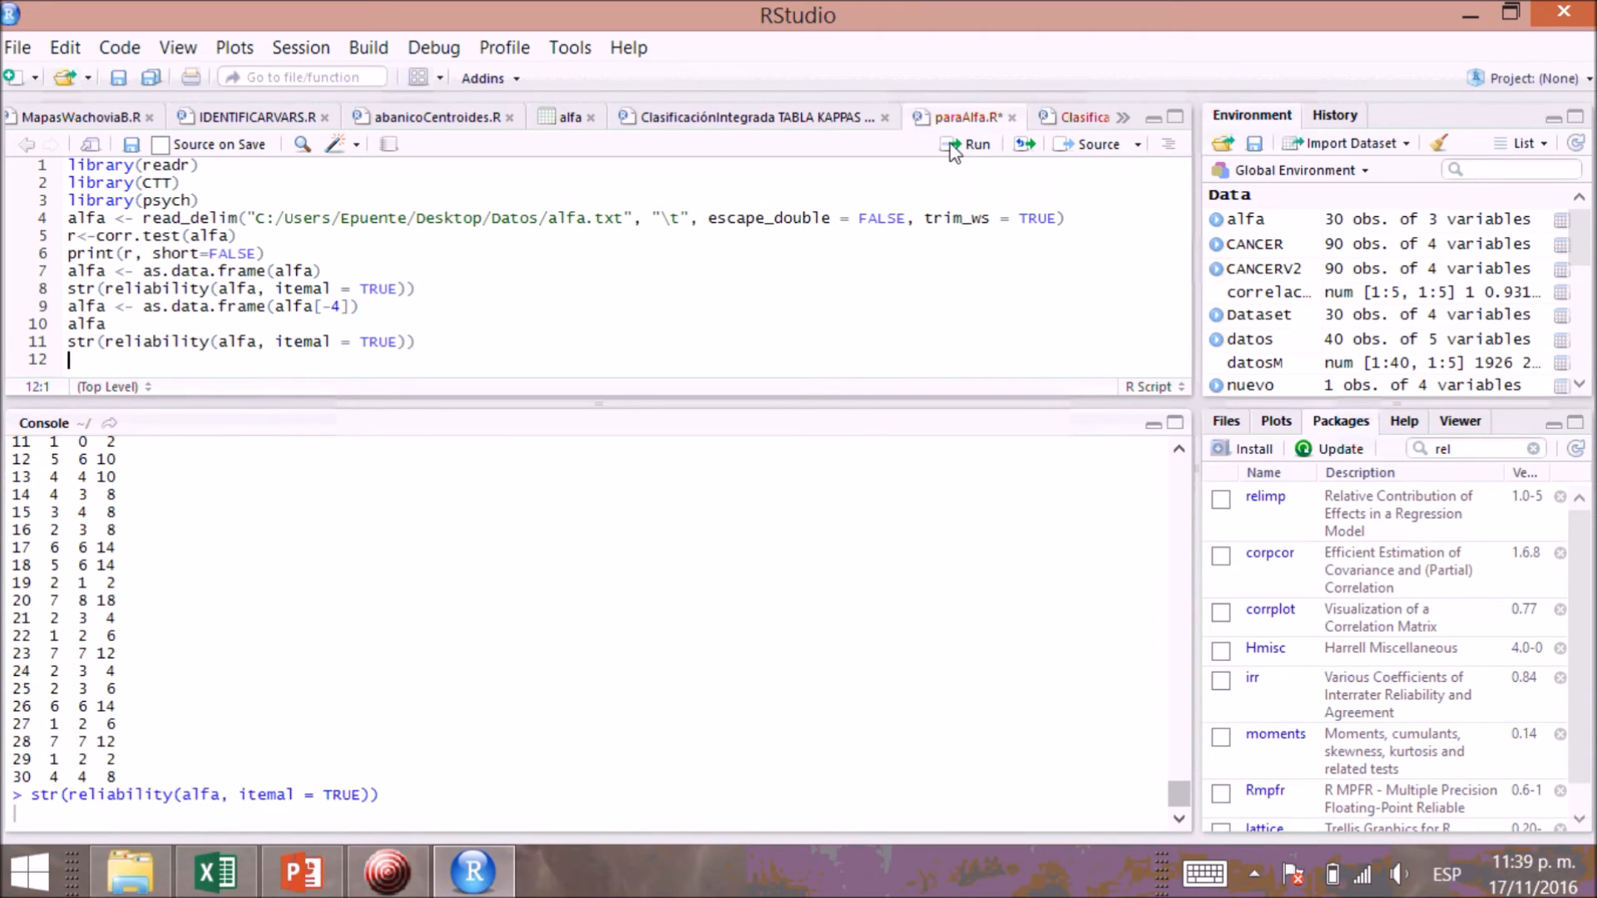